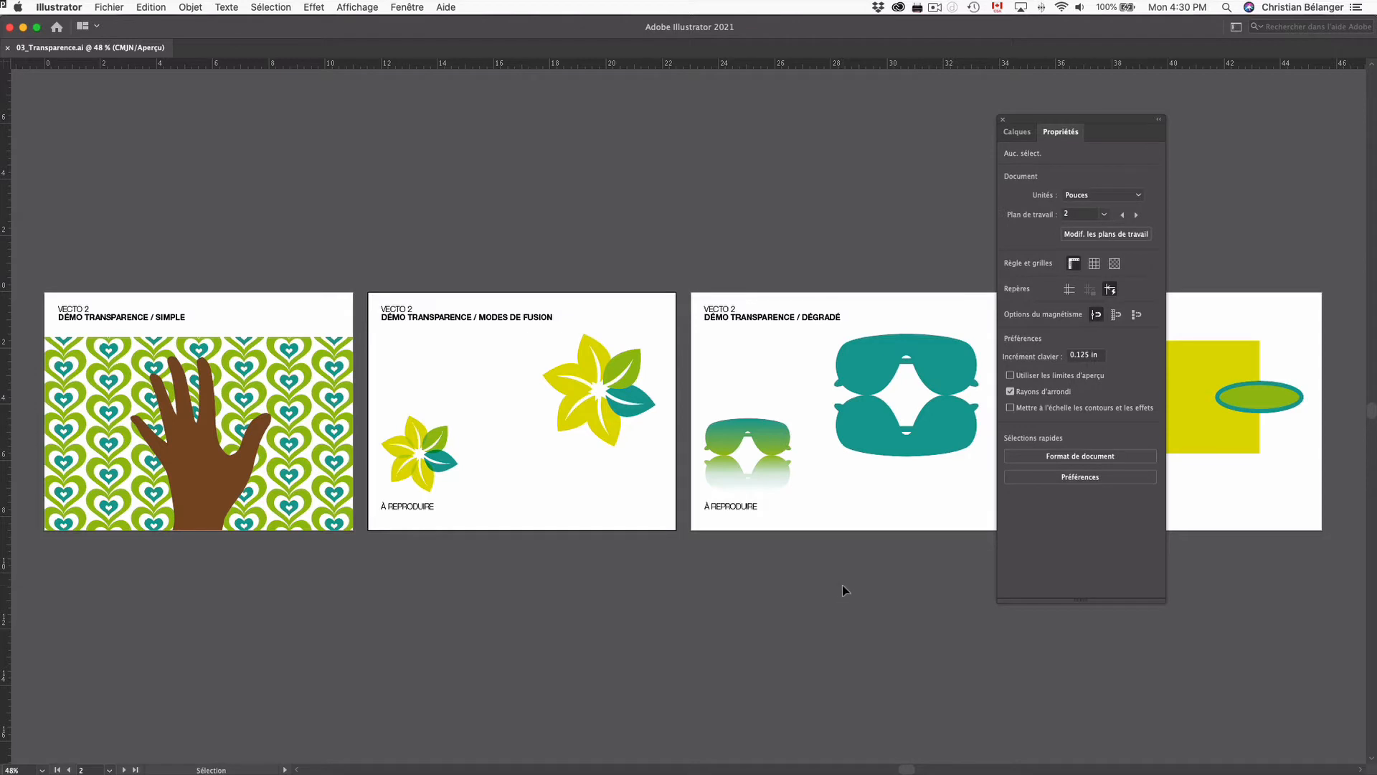
# Select the brown hand on the first artboard and examine its fill, stroke, opacity and full appearance attributes.
pyautogui.press('a')
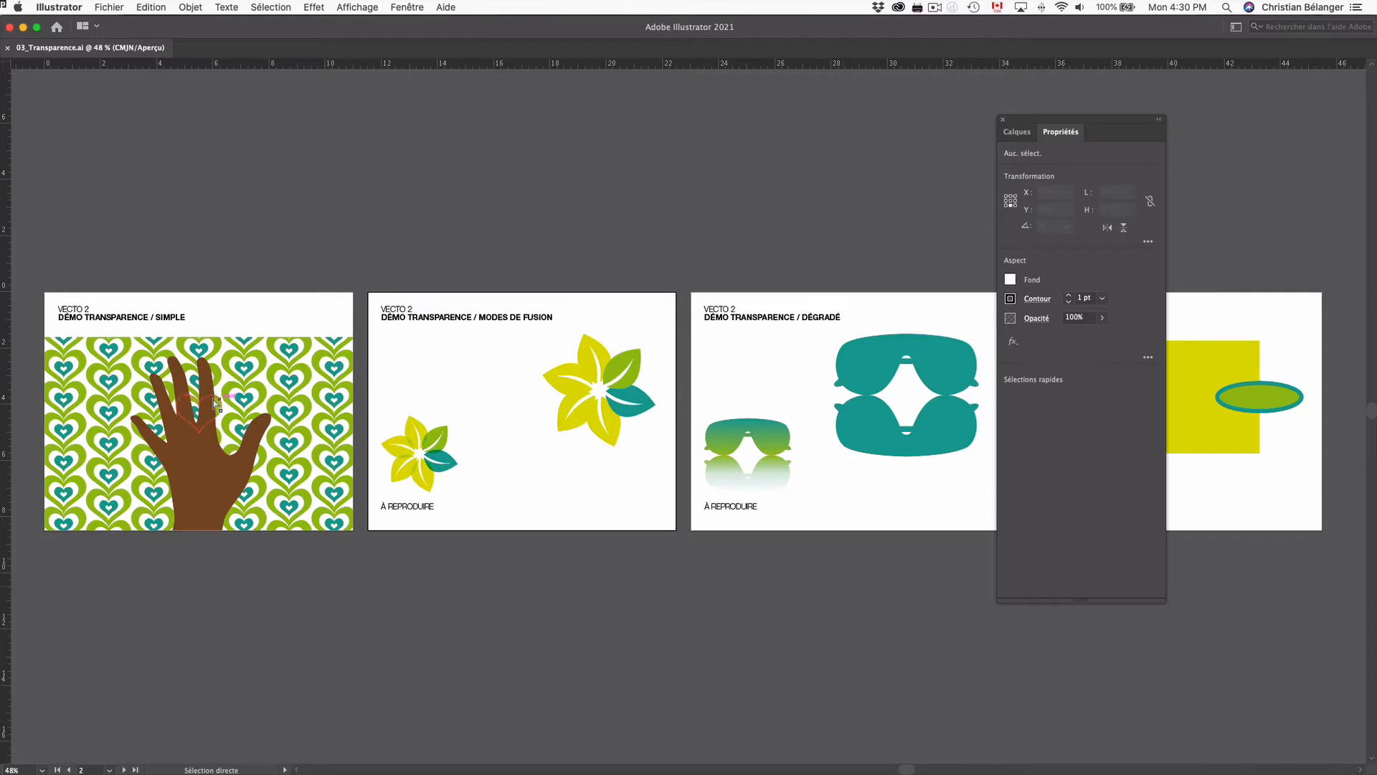
pyautogui.click(209, 474)
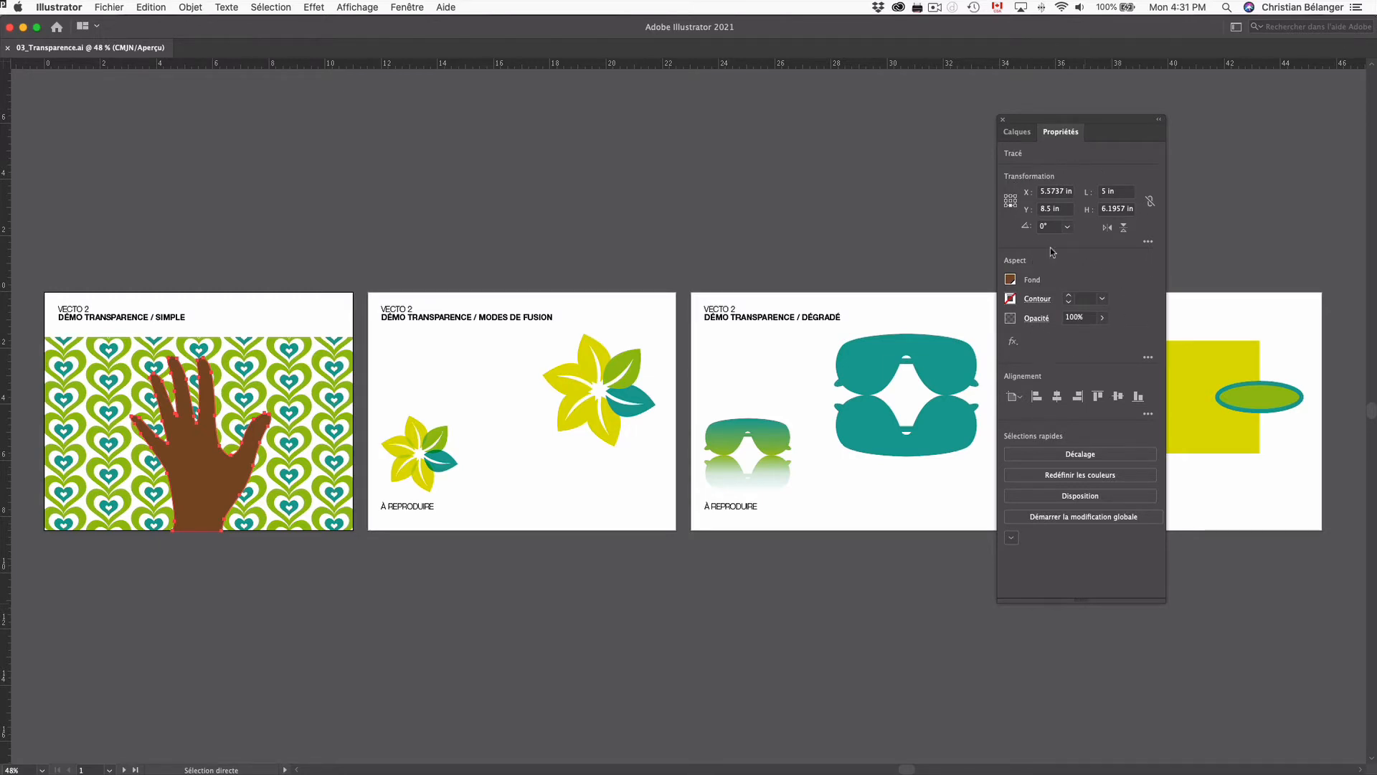
pyautogui.click(1011, 280)
pyautogui.click(1011, 281)
pyautogui.click(1046, 302)
pyautogui.click(1043, 320)
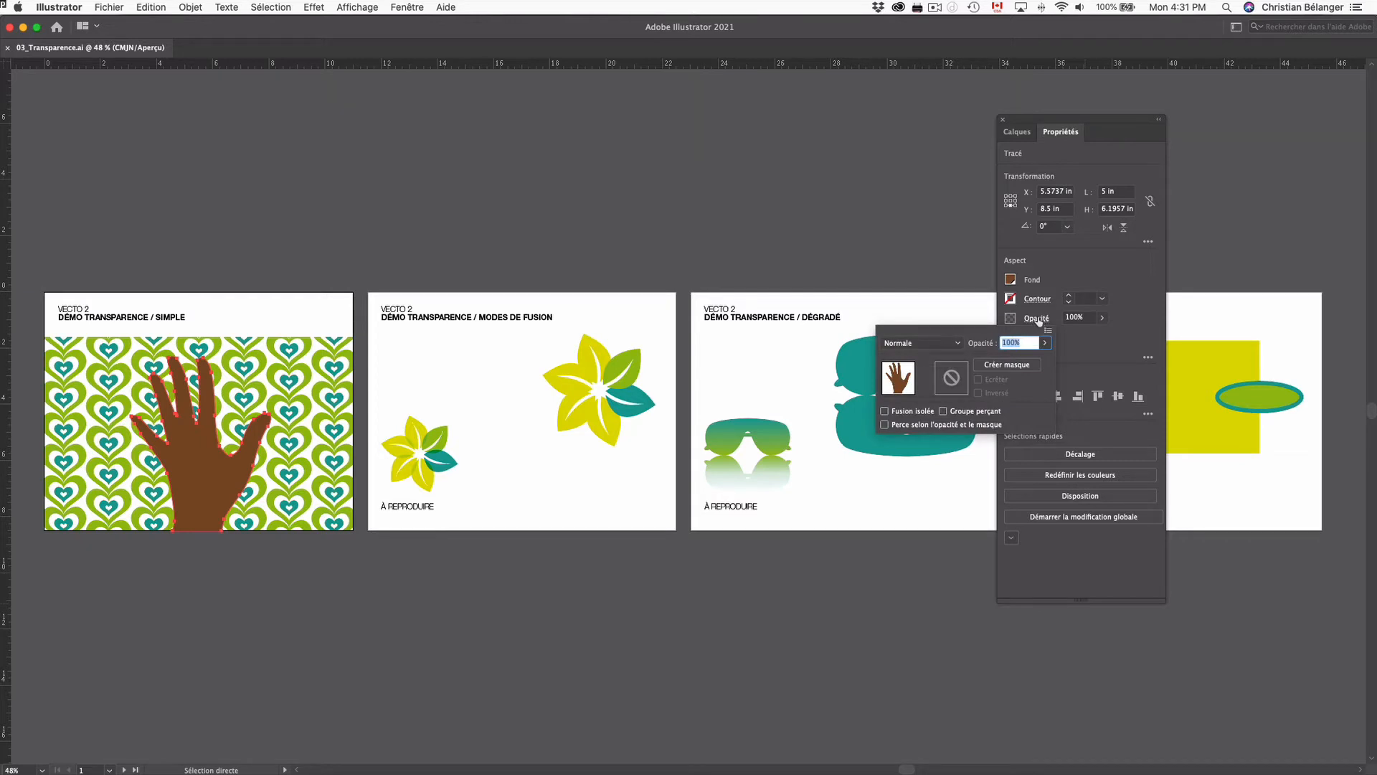
pyautogui.click(1039, 320)
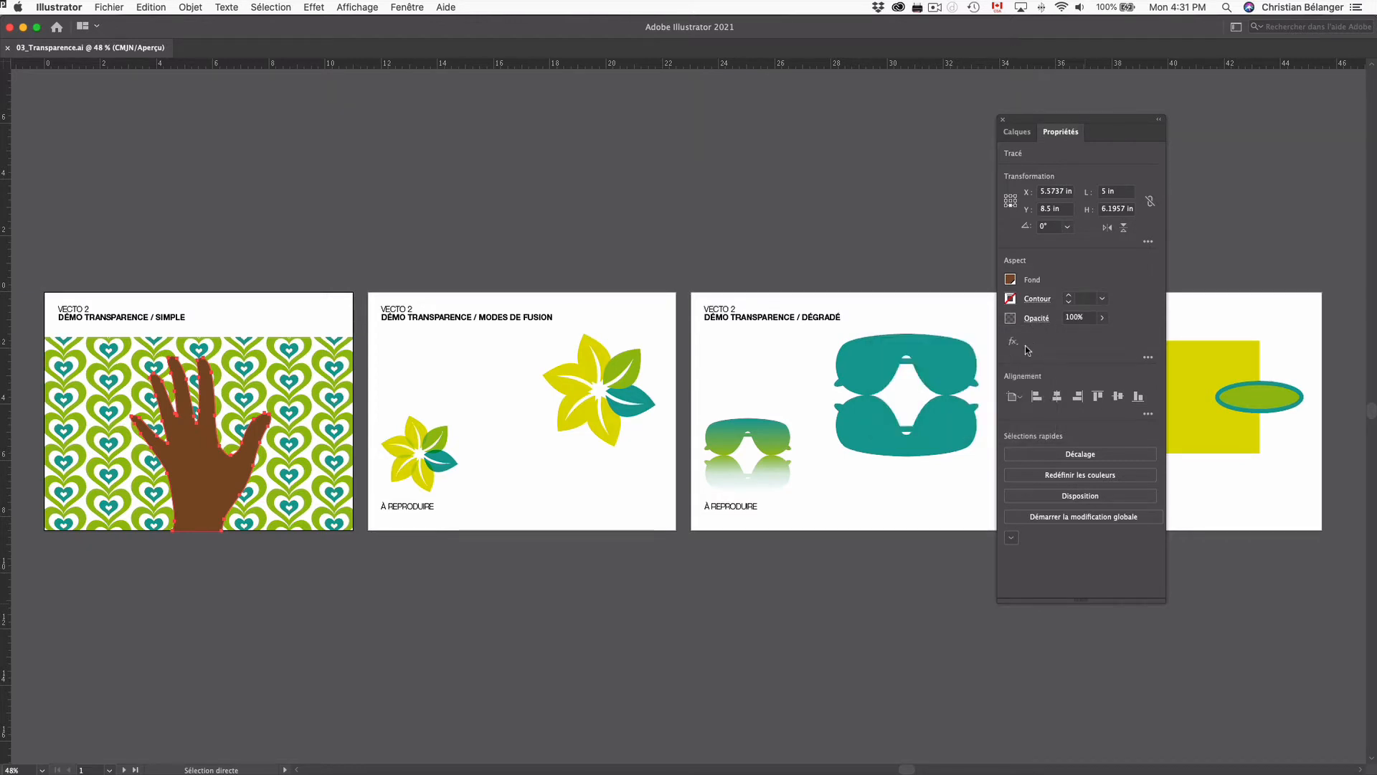
pyautogui.click(1148, 358)
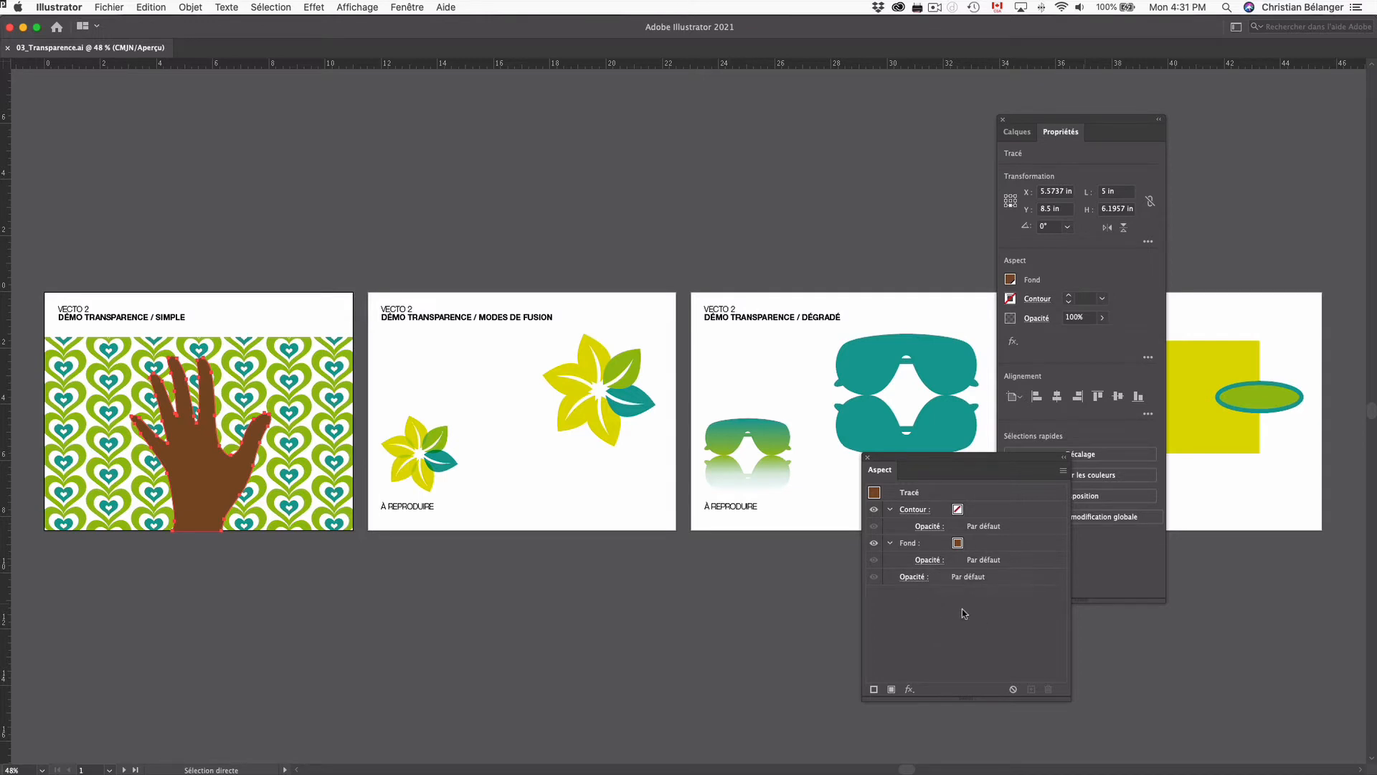
pyautogui.click(867, 459)
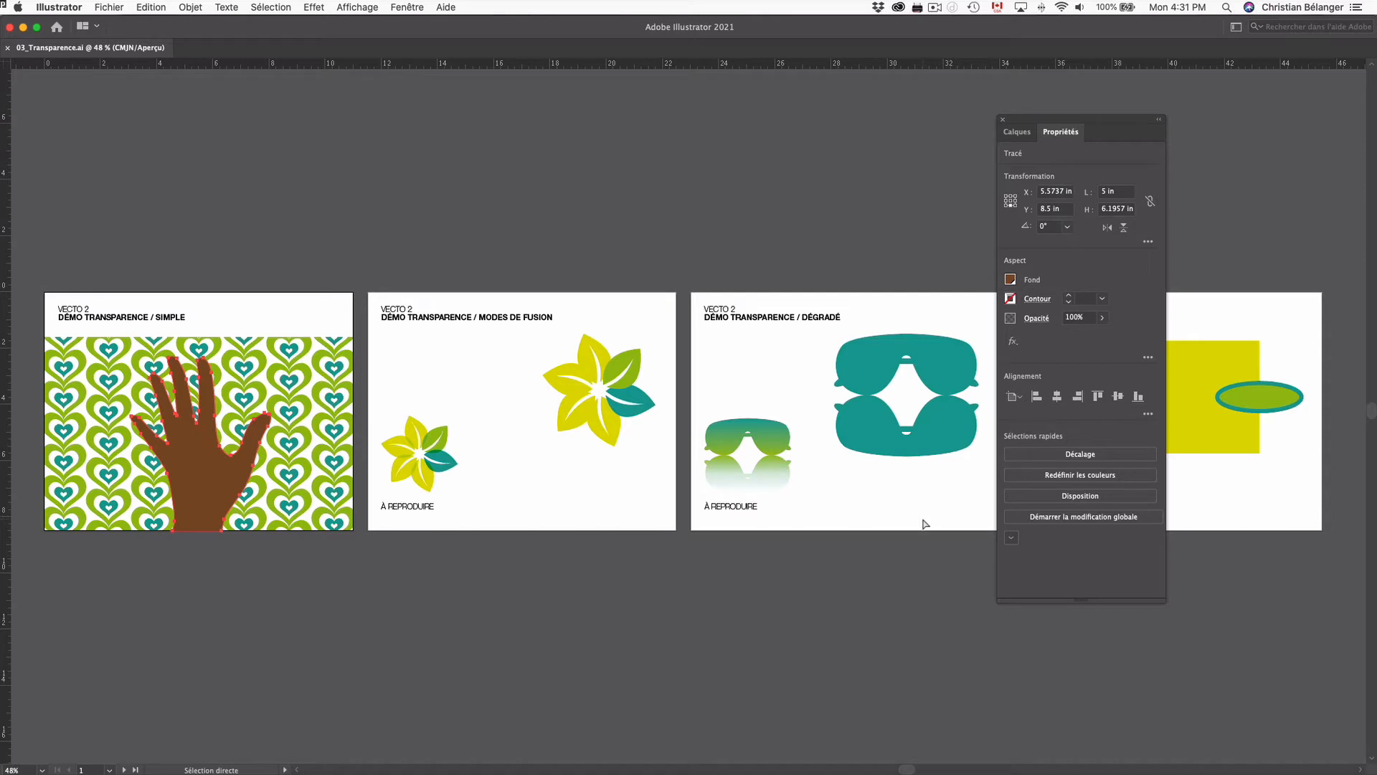
# Find where the Transparence panel is listed and examine the hand's blend mode, opacity and mask options.
pyautogui.press('z')
pyautogui.press('super+0')
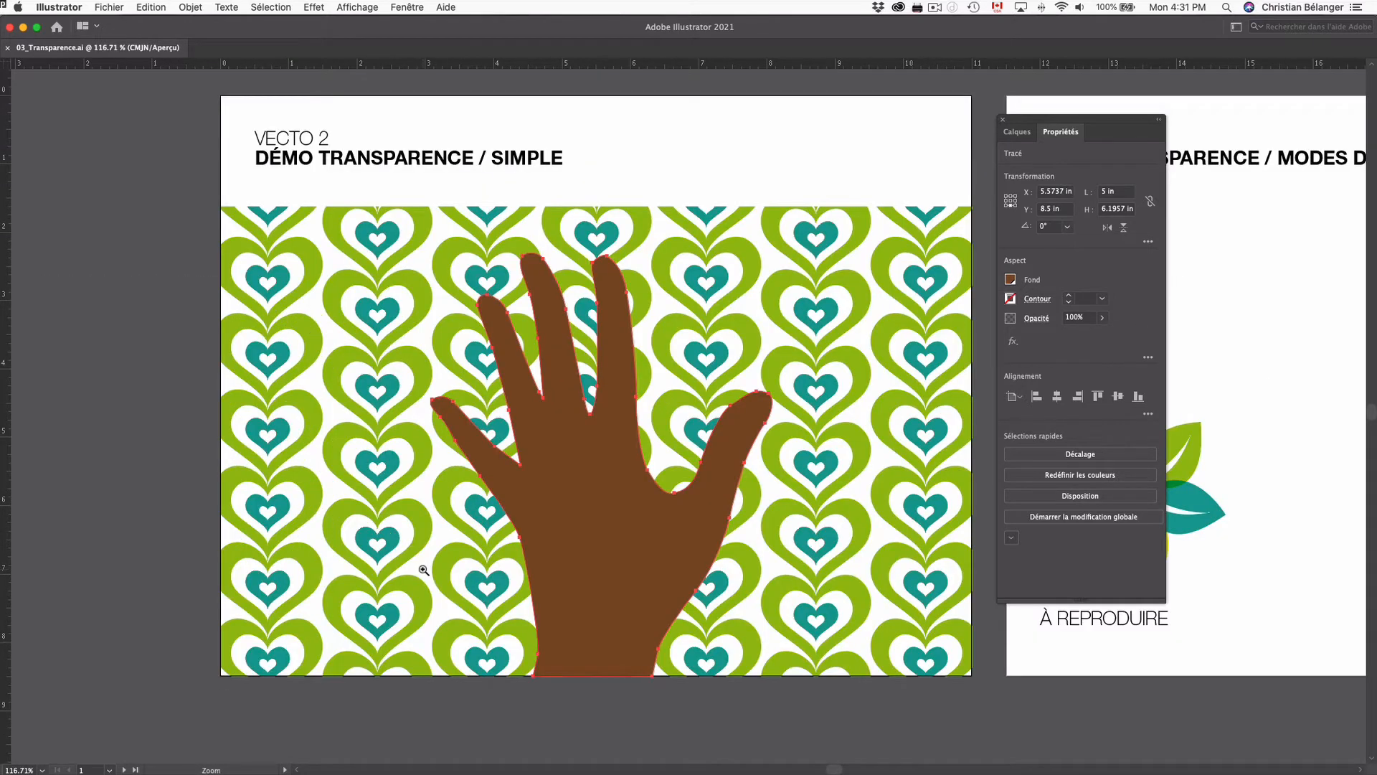
pyautogui.press('a')
pyautogui.click(407, 7)
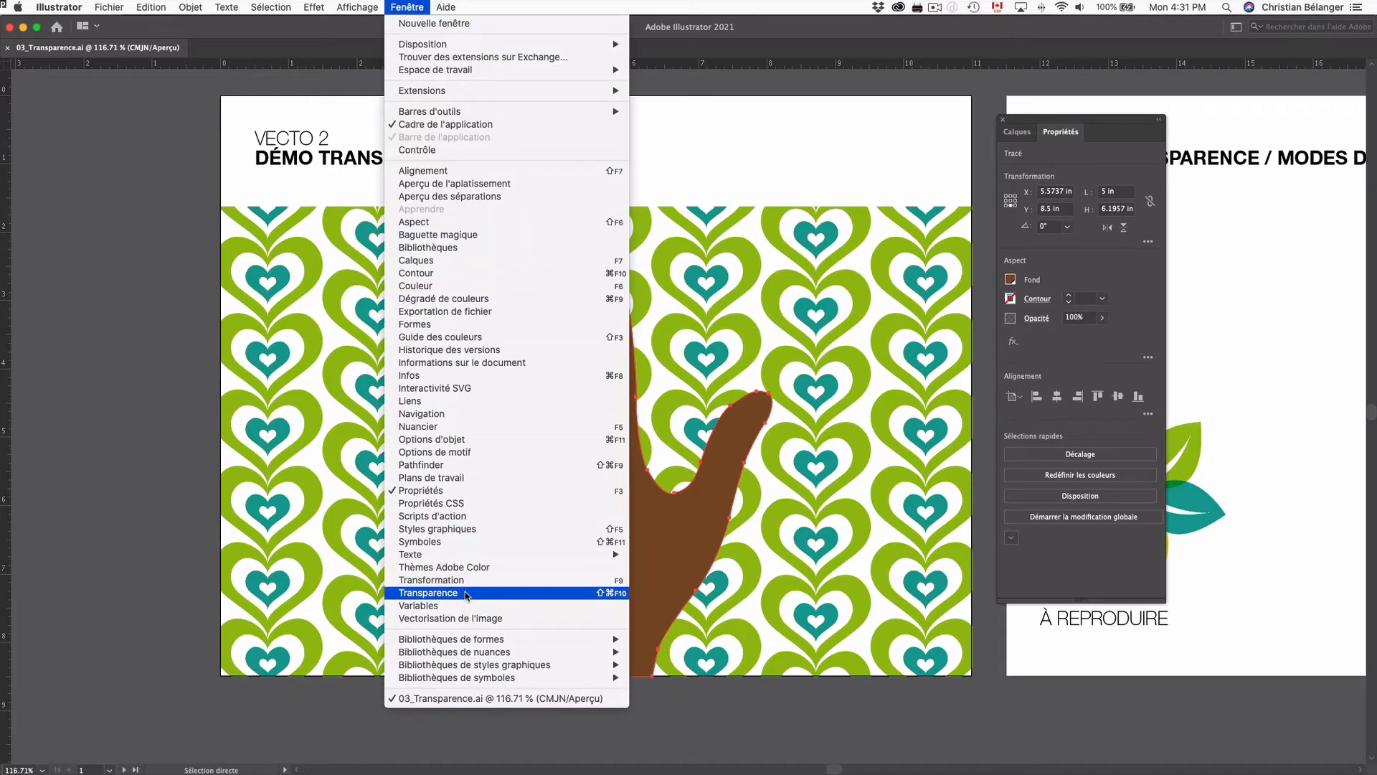
pyautogui.click(1088, 125)
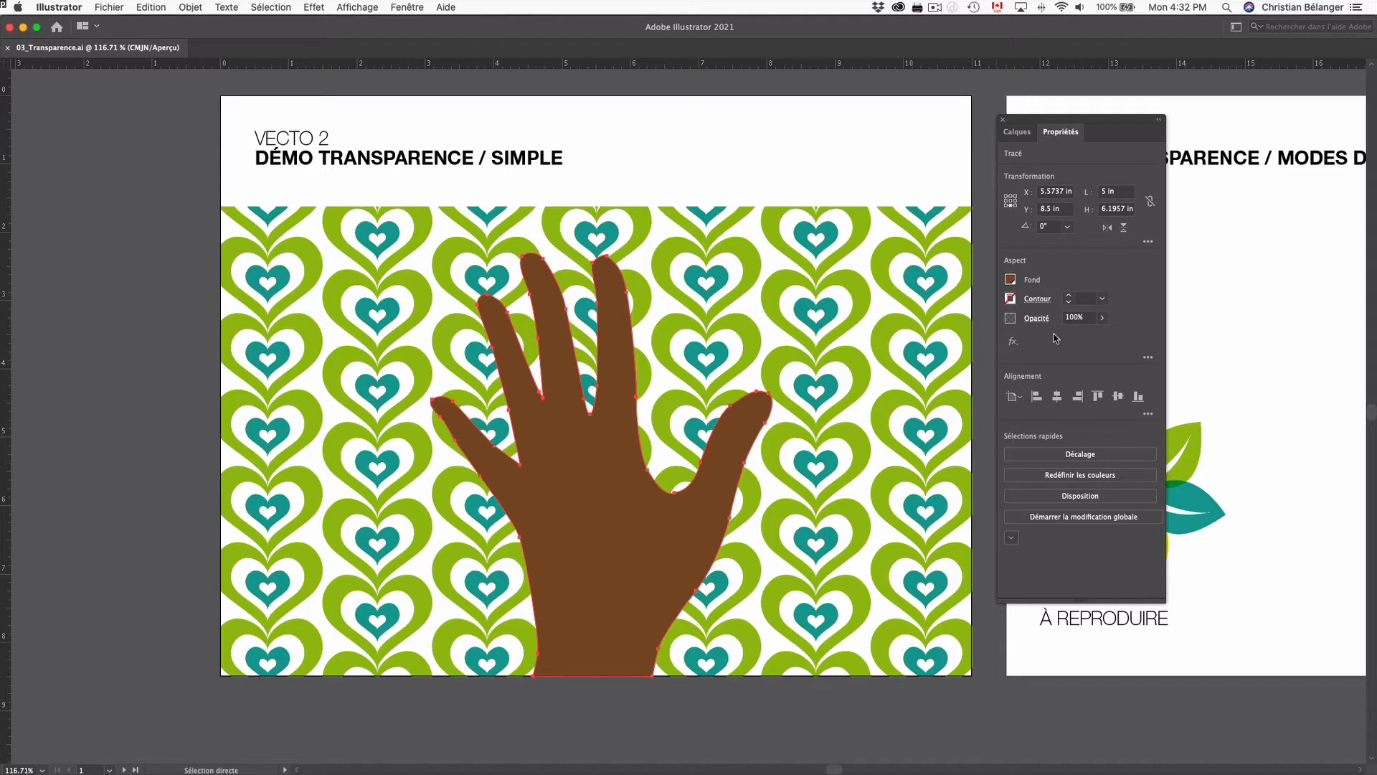
pyautogui.click(1036, 319)
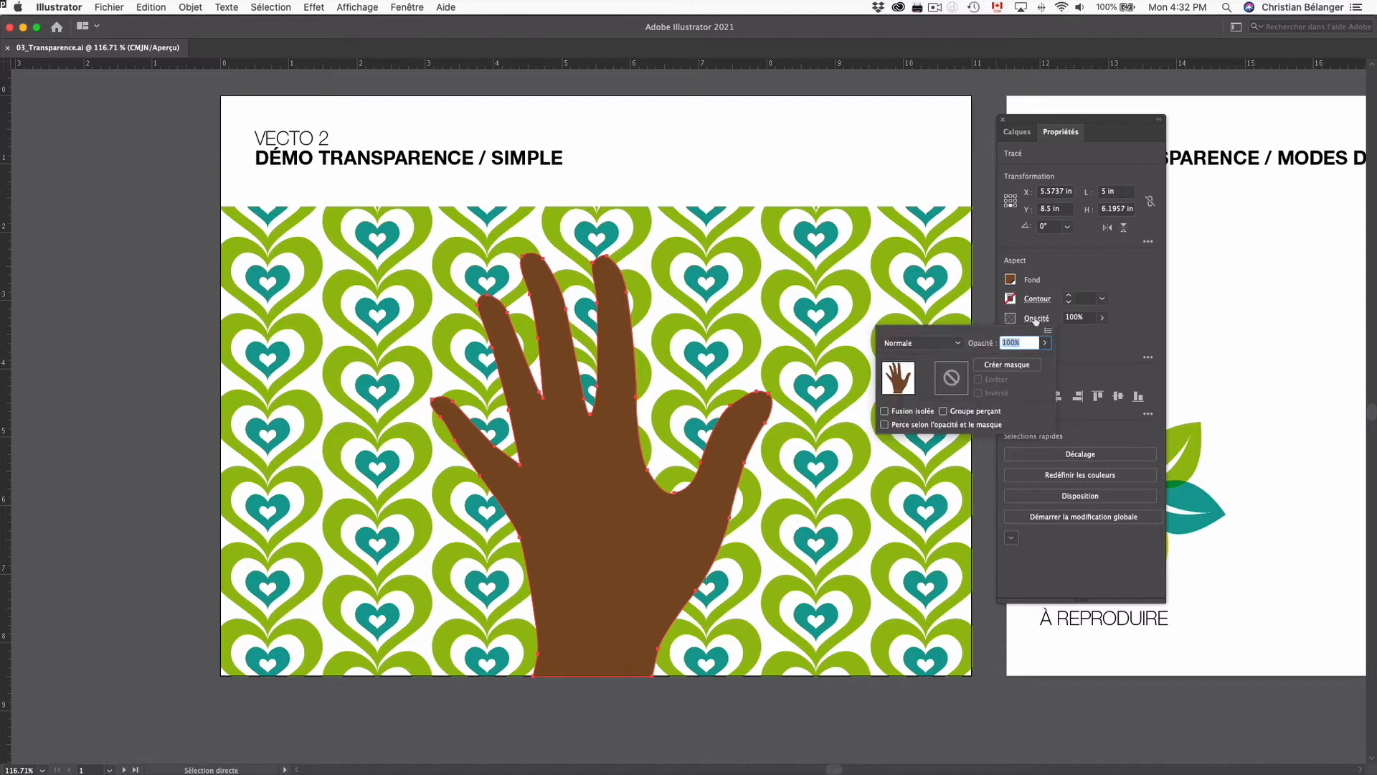
pyautogui.click(1036, 320)
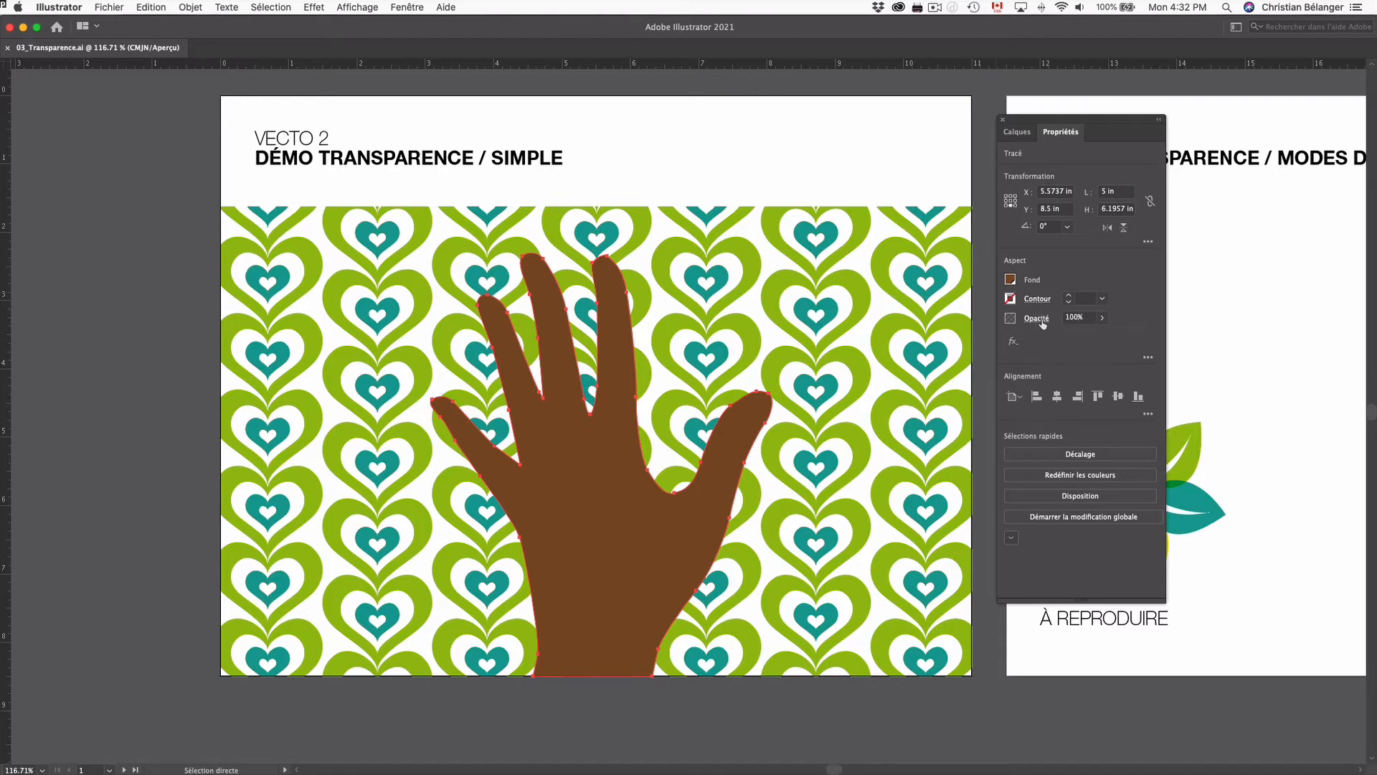
# Try opacities of 75% and 25% on the brown hand covering the heart pattern.
pyautogui.click(1034, 320)
pyautogui.write('75')
pyautogui.press('Return')
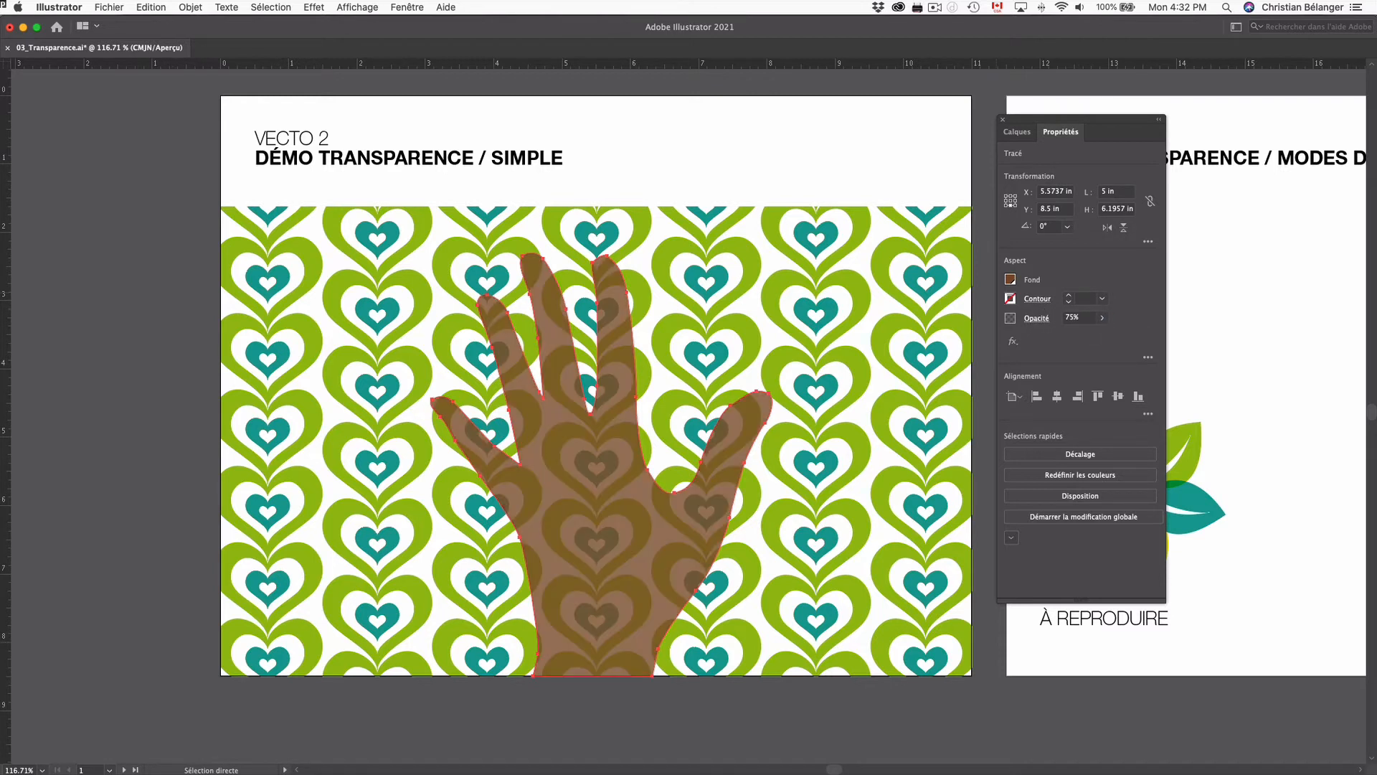
pyautogui.click(1037, 322)
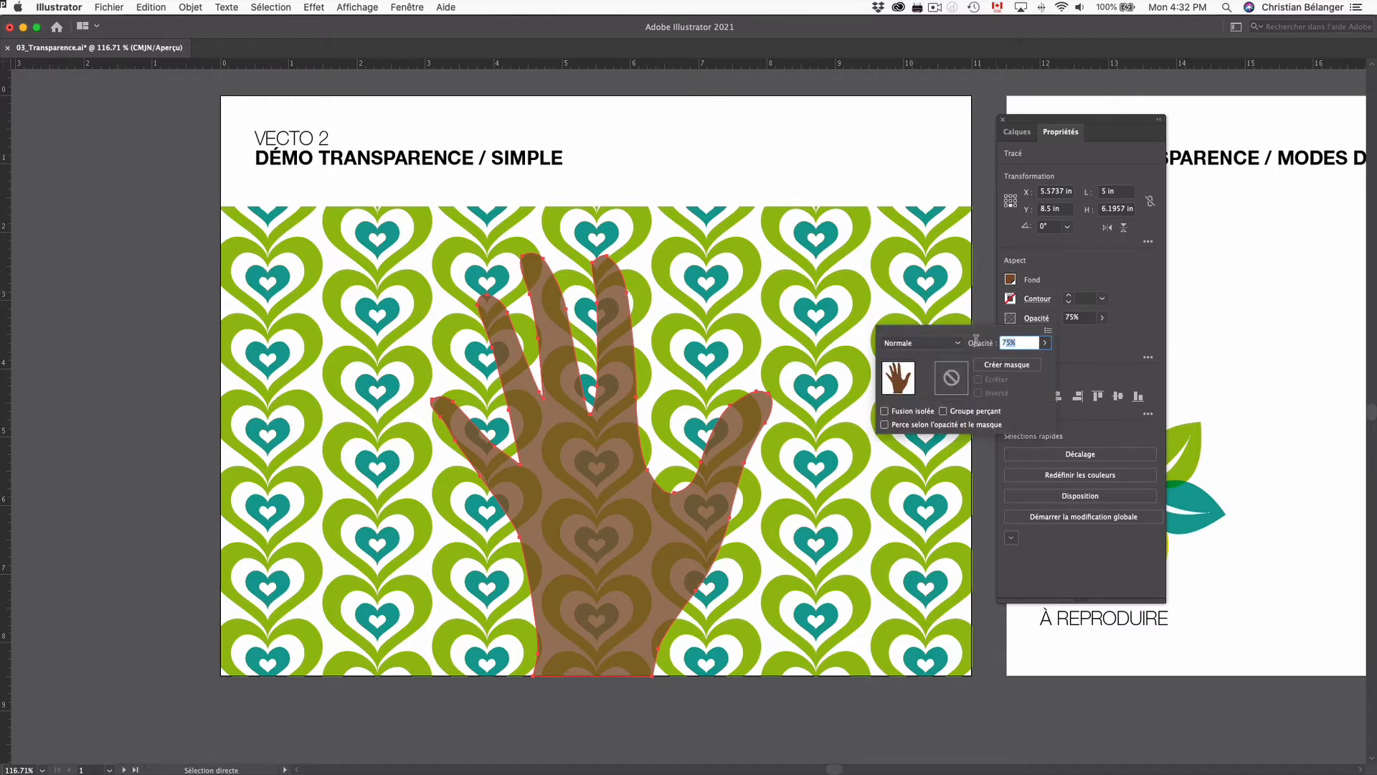
pyautogui.write('25')
pyautogui.press('Return')
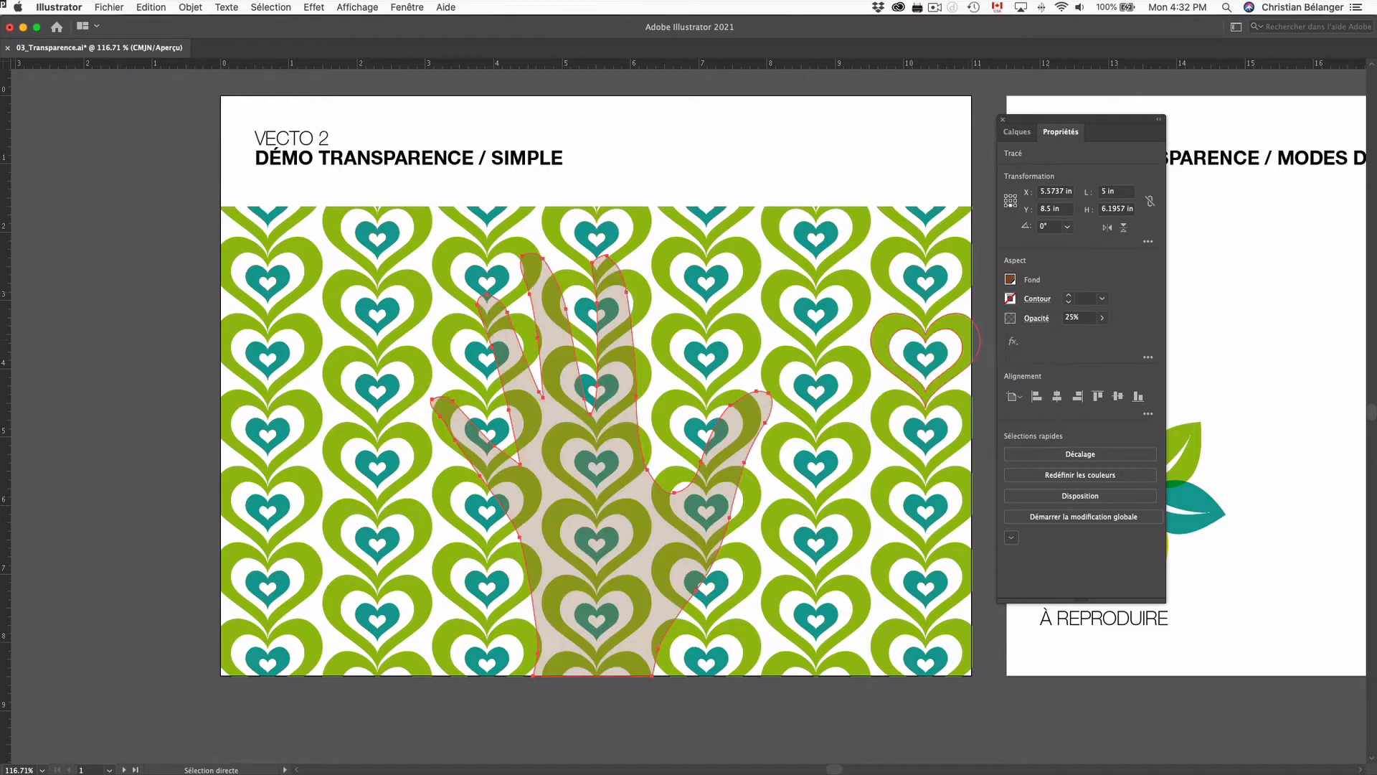
# Set the brown hand's opacity back to 100%.
pyautogui.click(1076, 318)
pyautogui.write('1')
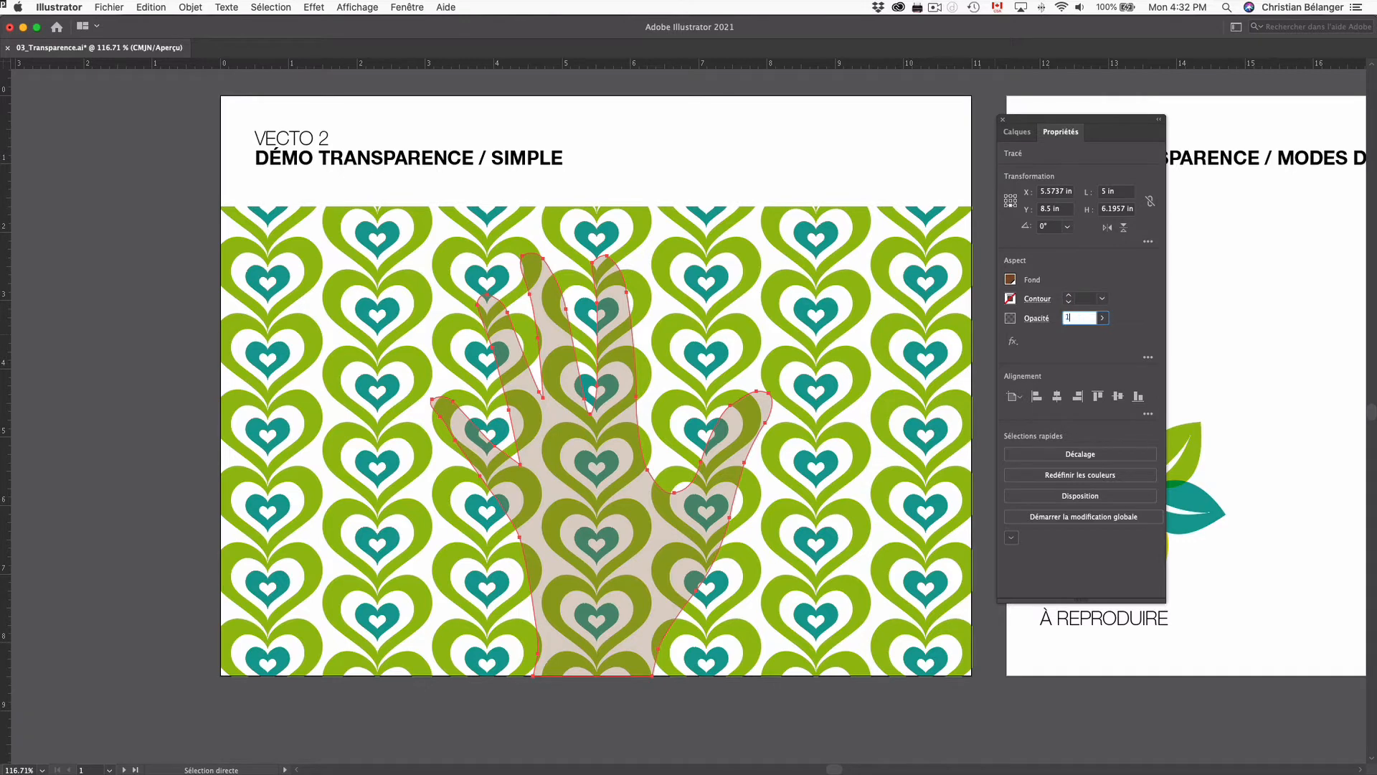
pyautogui.write('00')
pyautogui.press('Return')
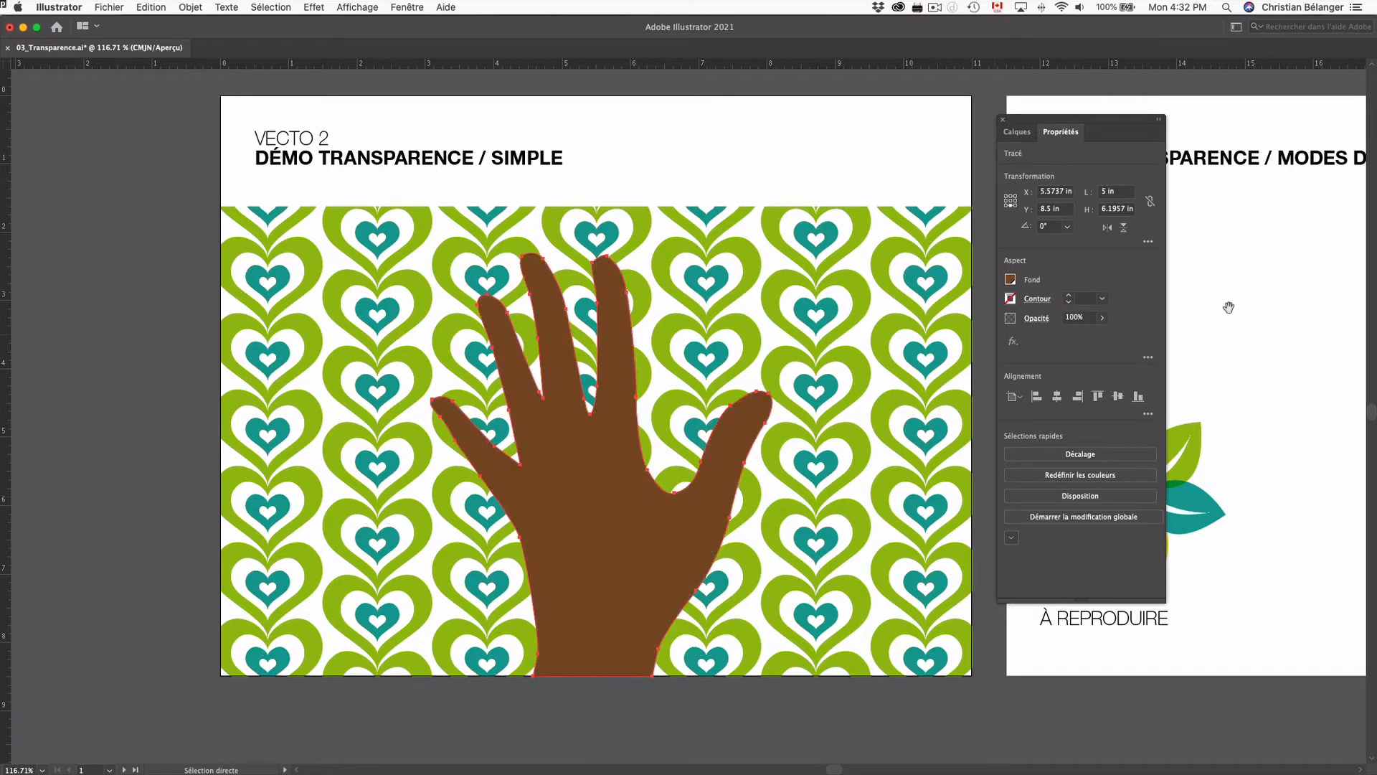
# Examine the available blend modes and check which one the petals of the small example flower use on the second artboard.
pyautogui.press('space')
pyautogui.moveTo(1229, 301); pyautogui.dragTo(527, 311)
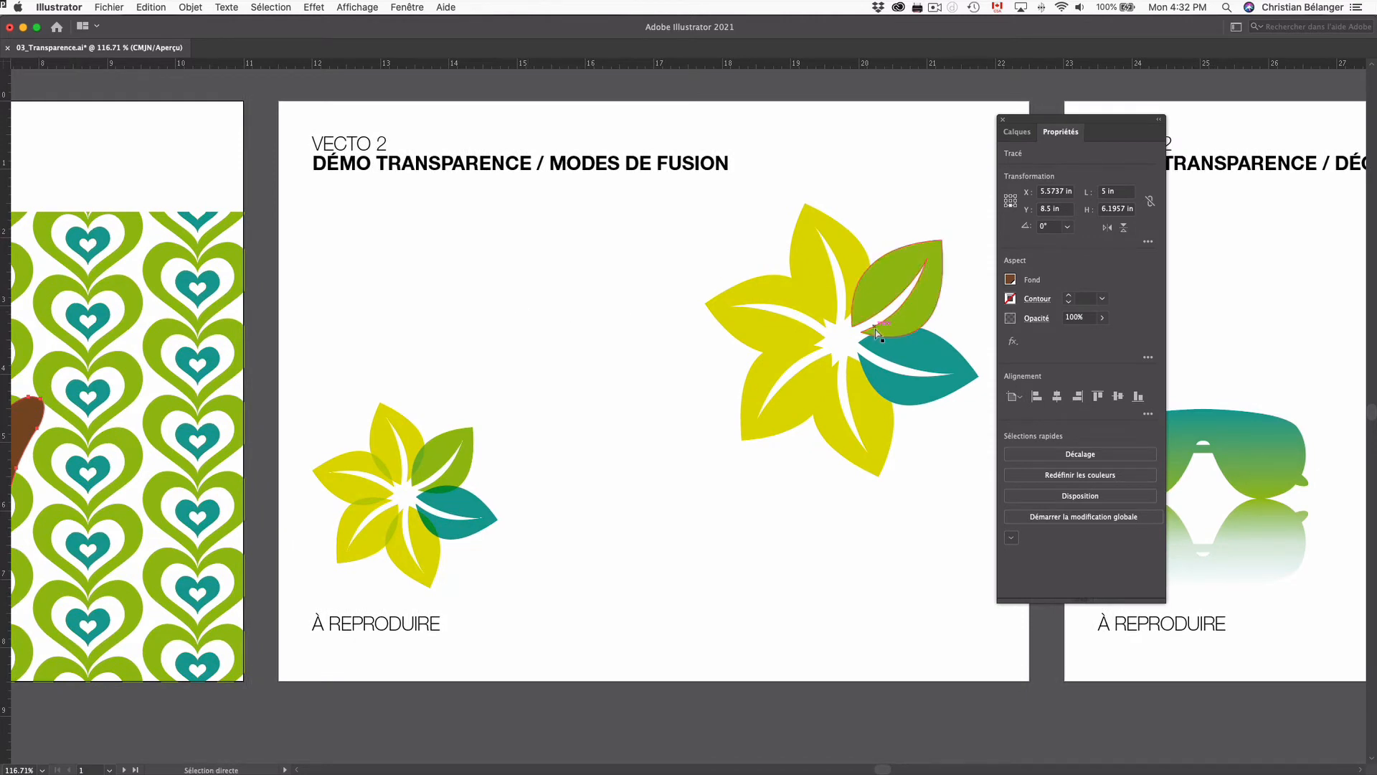
pyautogui.click(1036, 318)
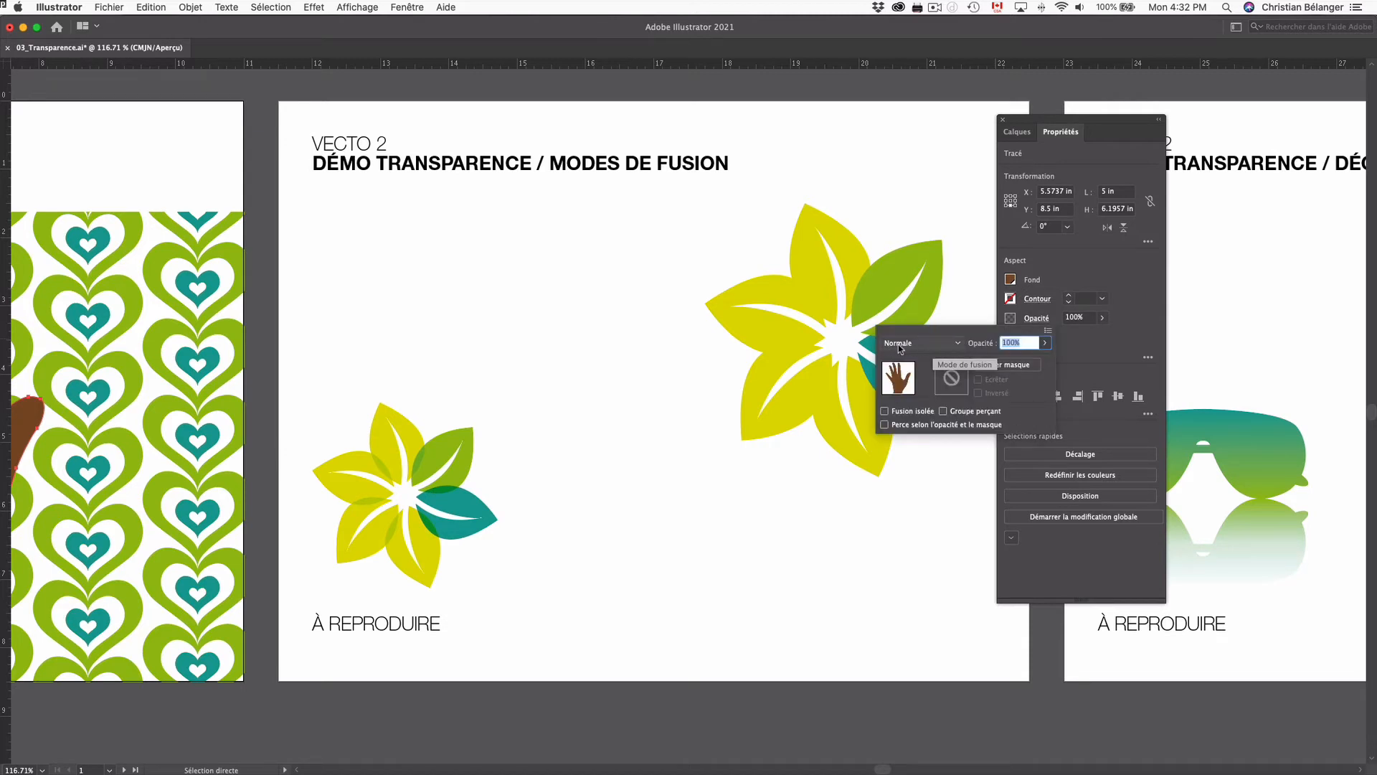
pyautogui.click(957, 345)
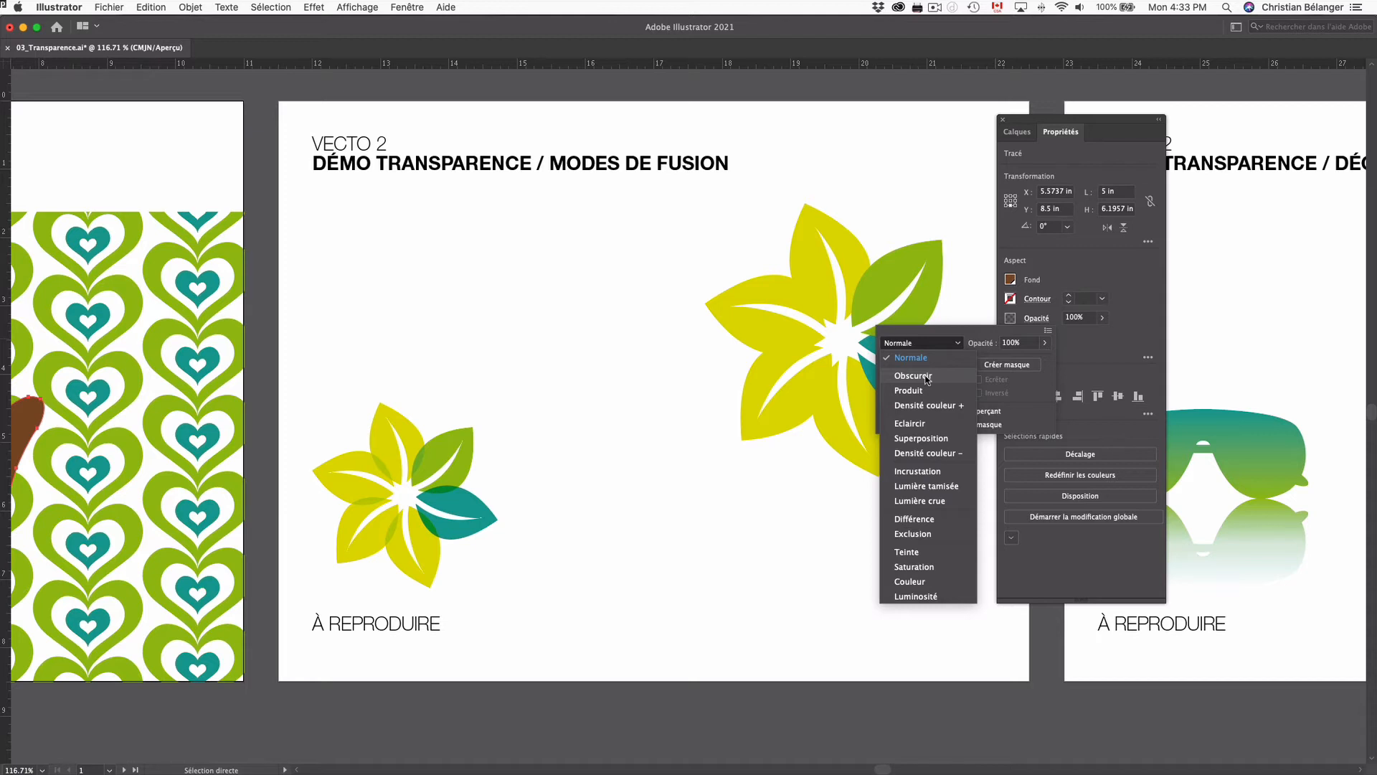
pyautogui.click(415, 371)
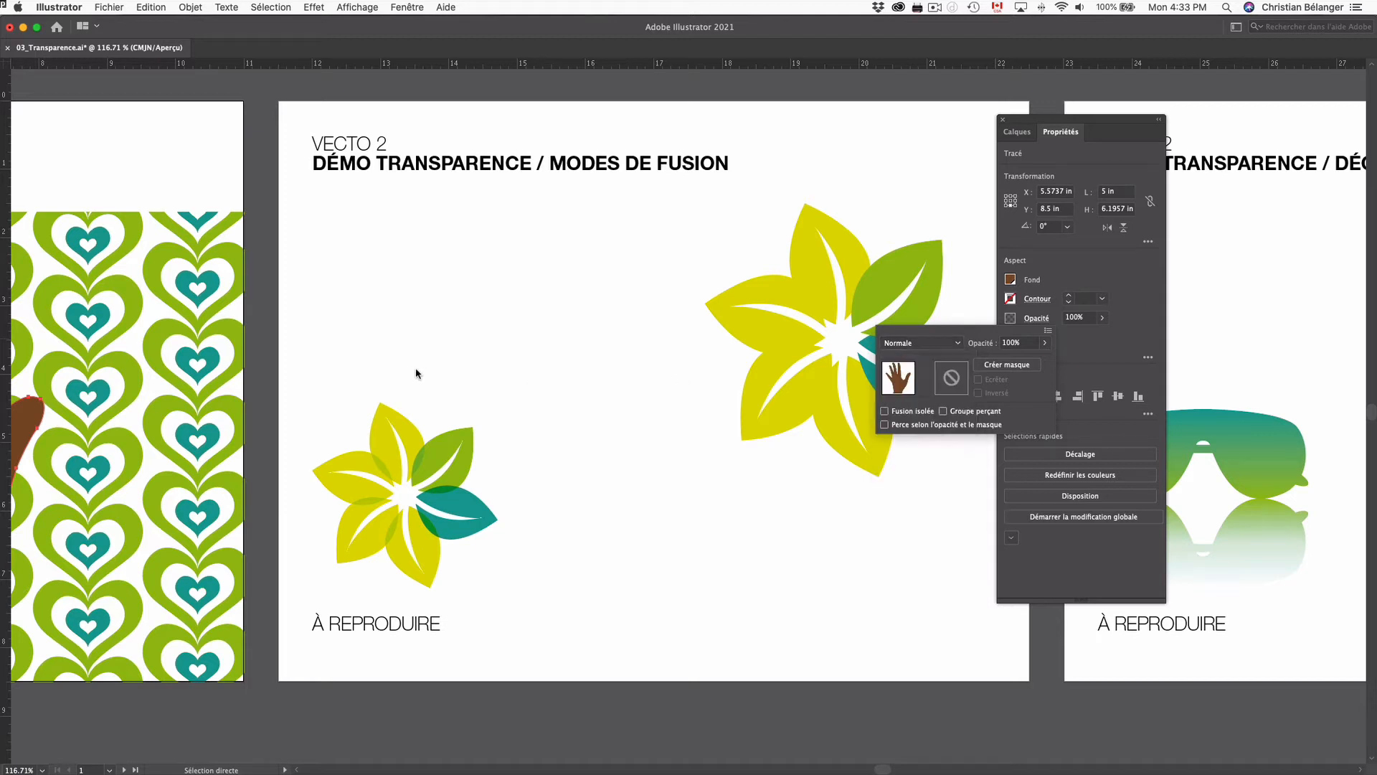
pyautogui.click(364, 383)
pyautogui.moveTo(338, 375); pyautogui.dragTo(514, 451)
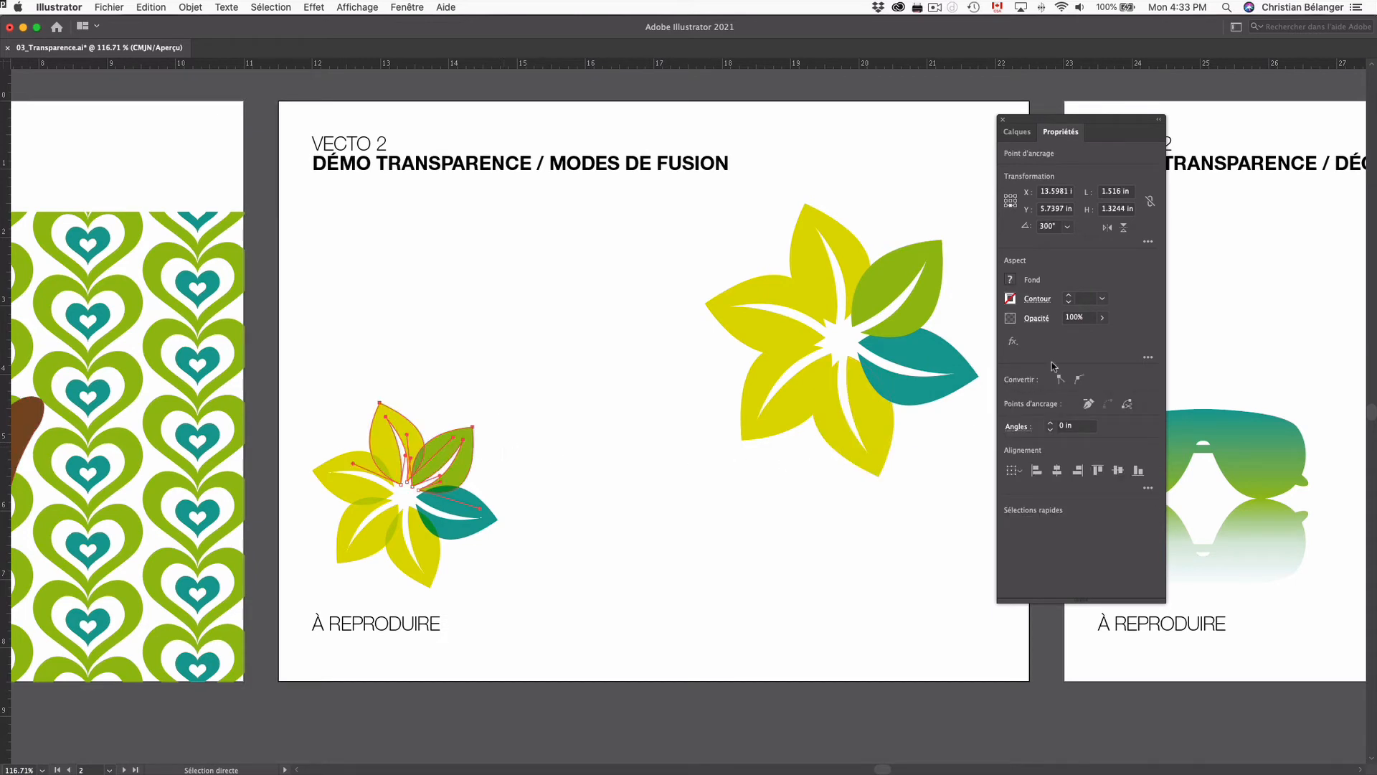
pyautogui.click(1037, 319)
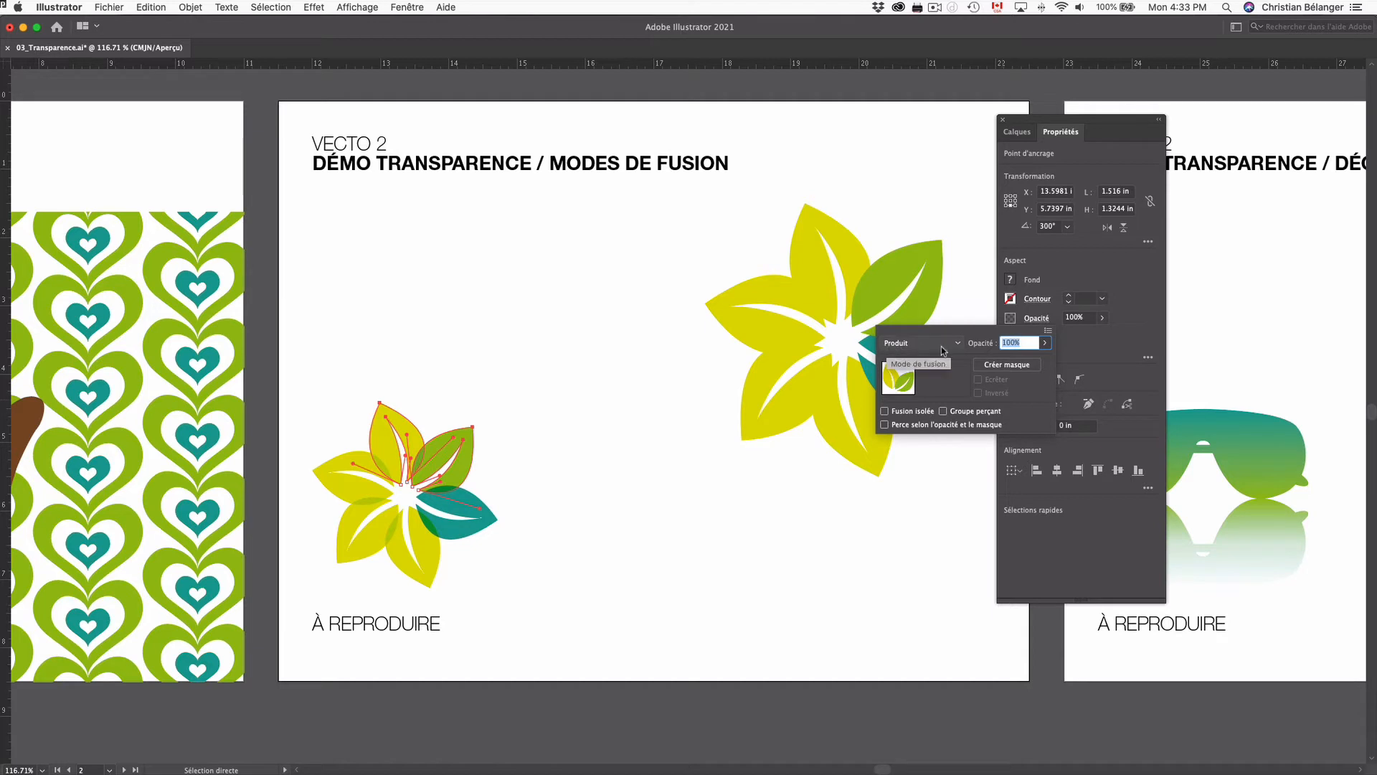
# Apply the Produit blend mode to all petals of the large flower and hide the selection edges.
pyautogui.click(680, 281)
pyautogui.moveTo(671, 193); pyautogui.dragTo(985, 496)
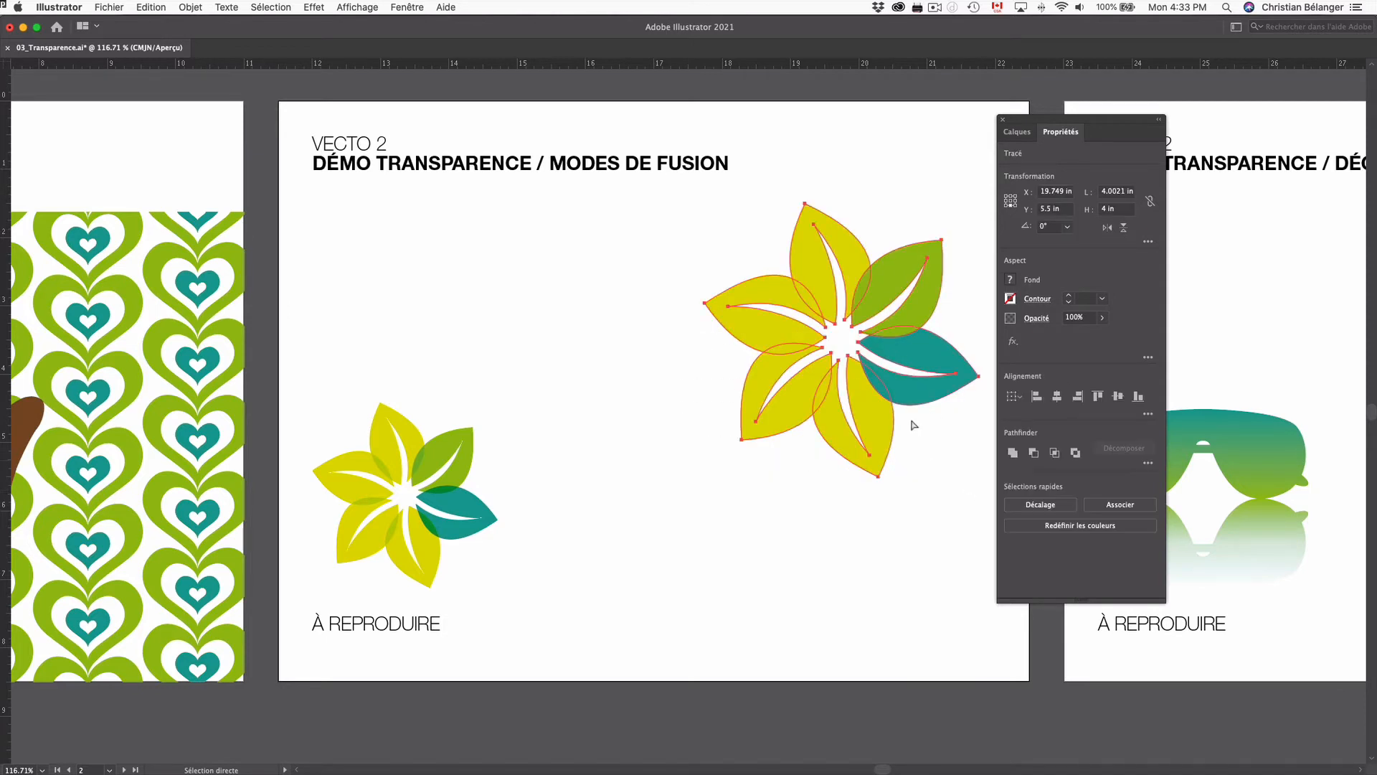
pyautogui.hscroll(5, 911, 424)
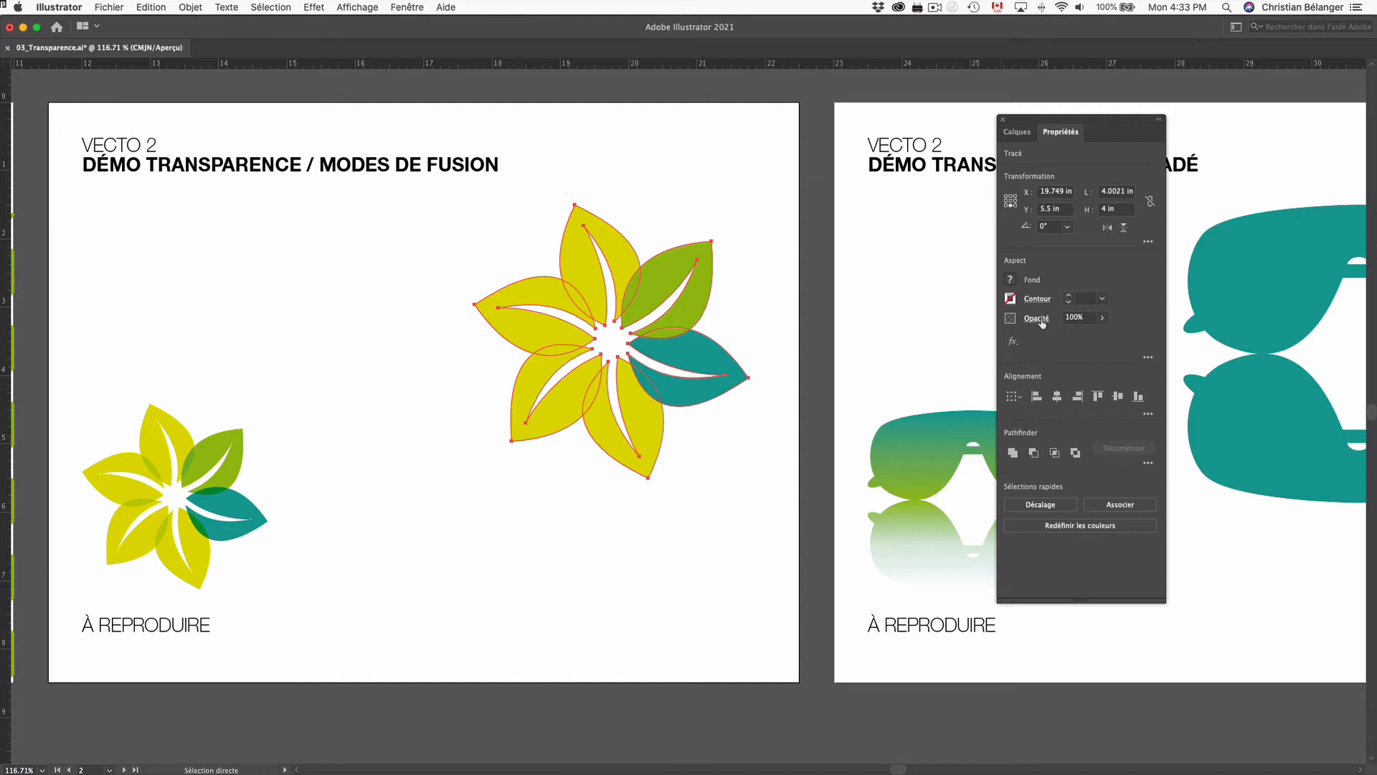
pyautogui.click(1041, 321)
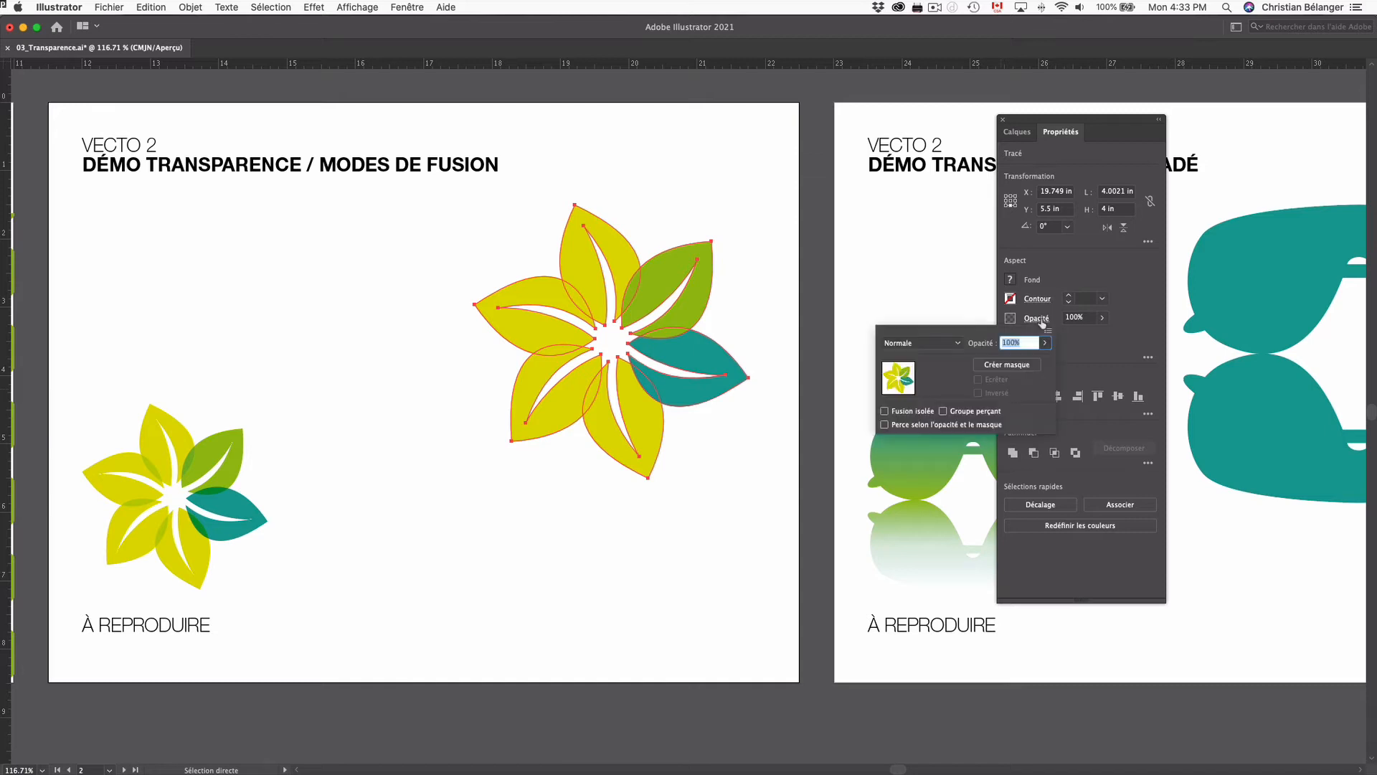
pyautogui.click(940, 344)
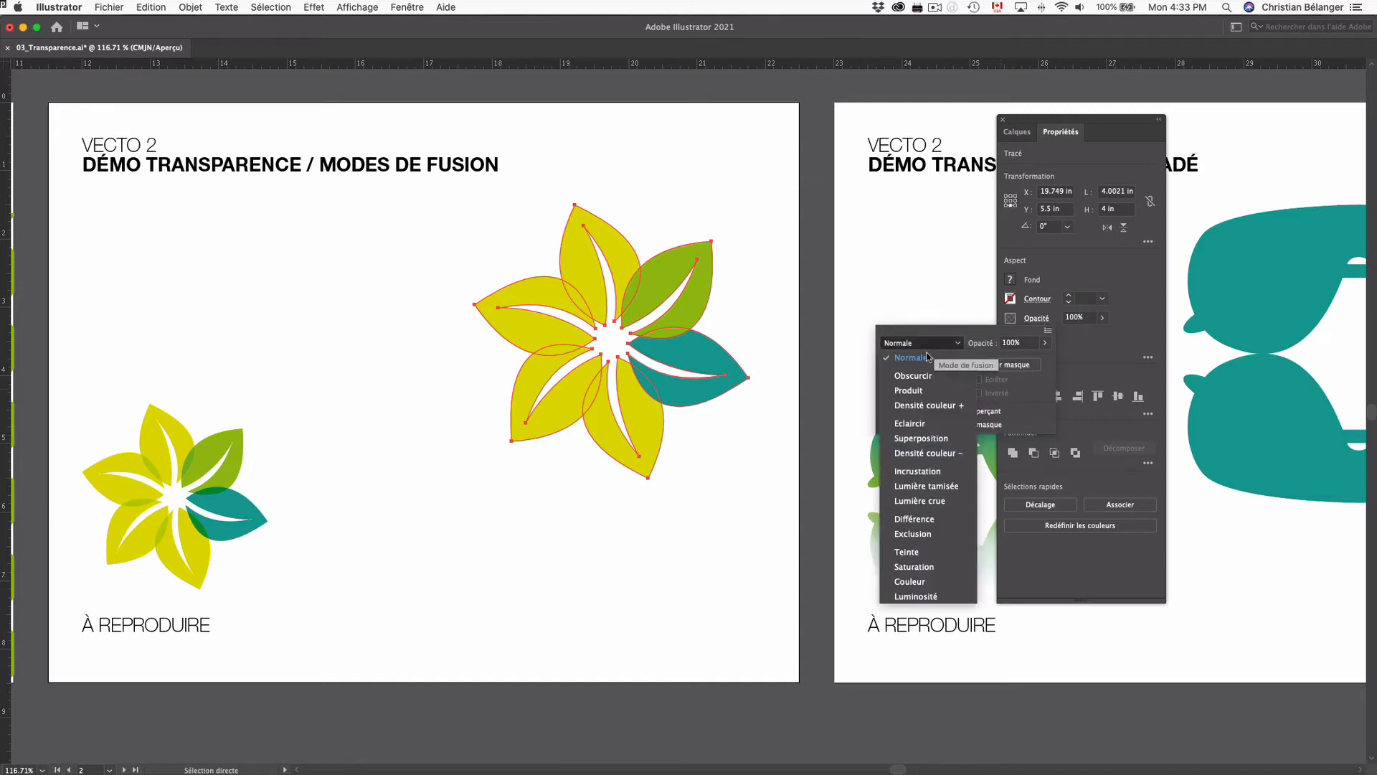
pyautogui.click(917, 396)
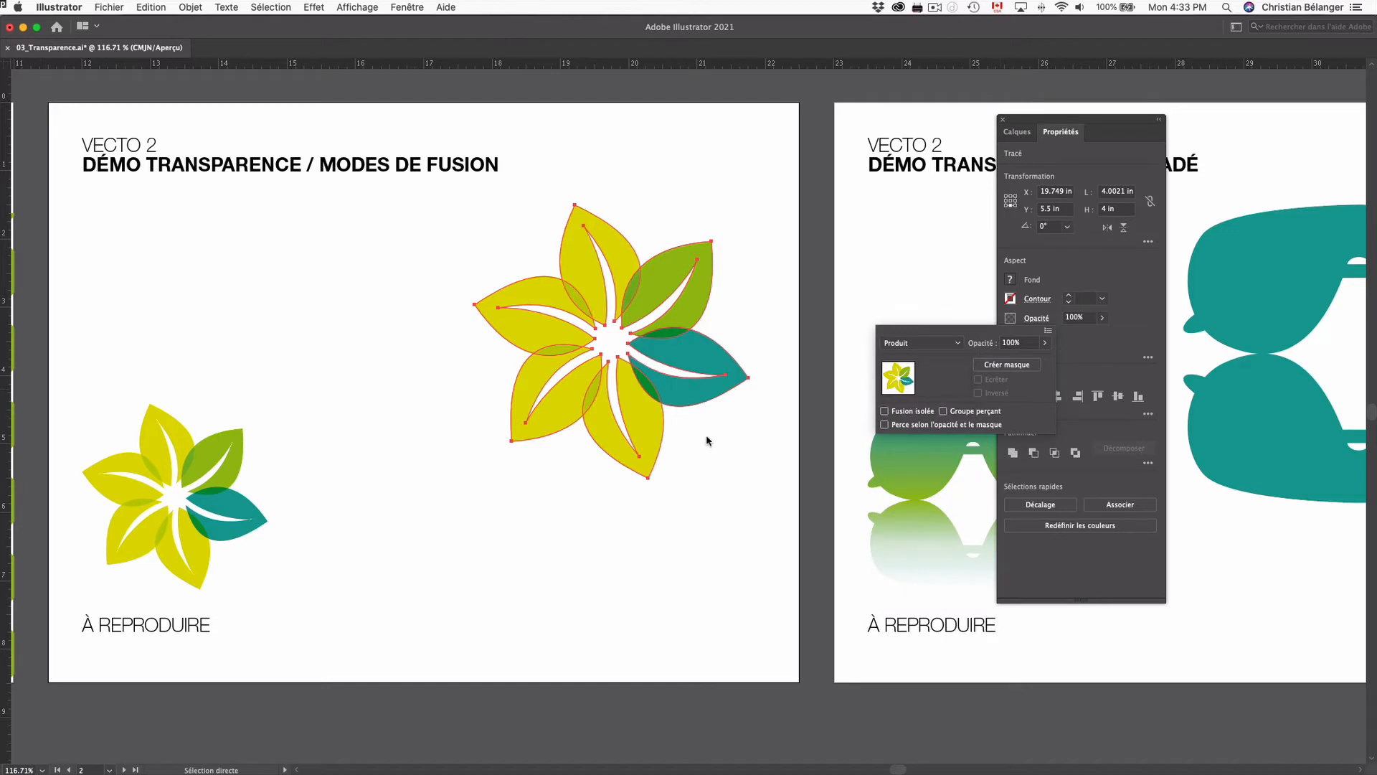
pyautogui.click(760, 461)
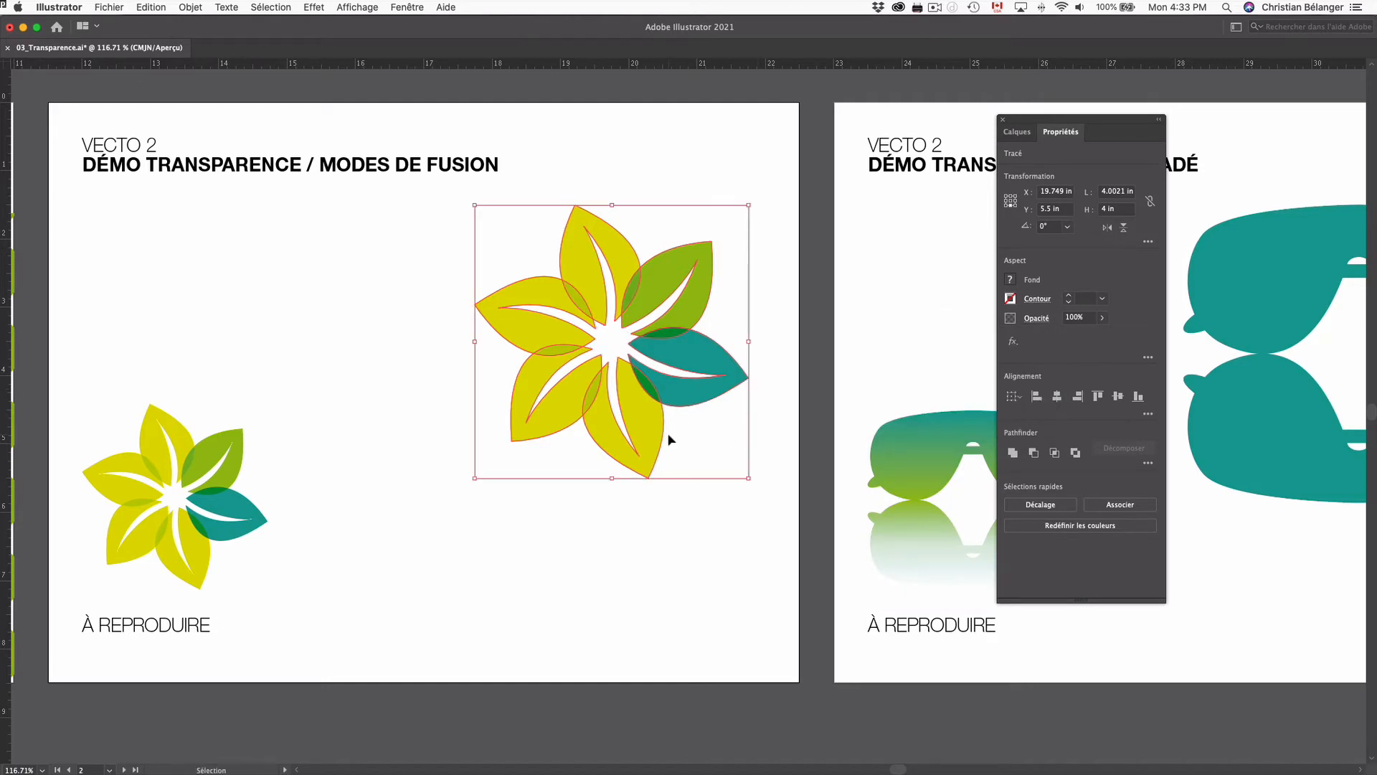
pyautogui.press('super+h')
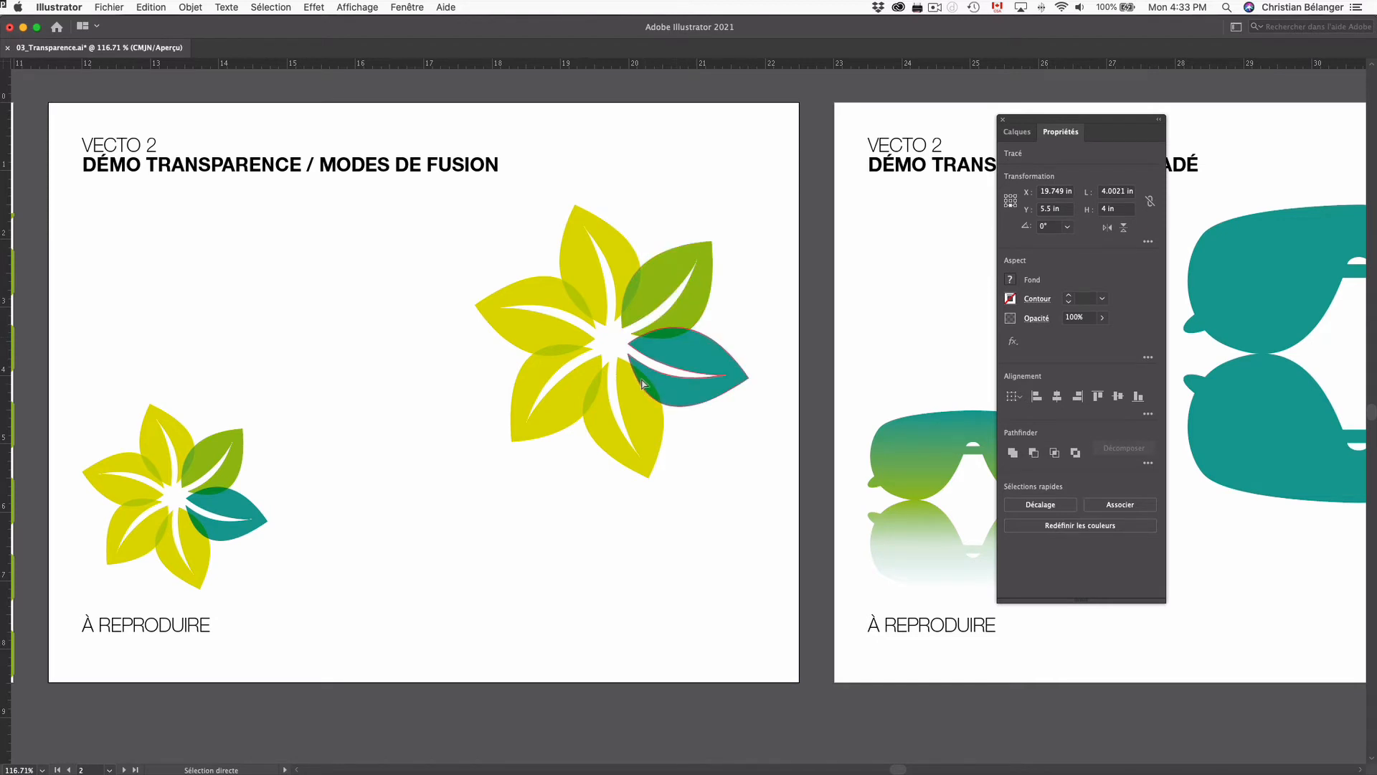
# Try the Eclaircir and Différence blend modes on the petals of the large flower.
pyautogui.click(1040, 320)
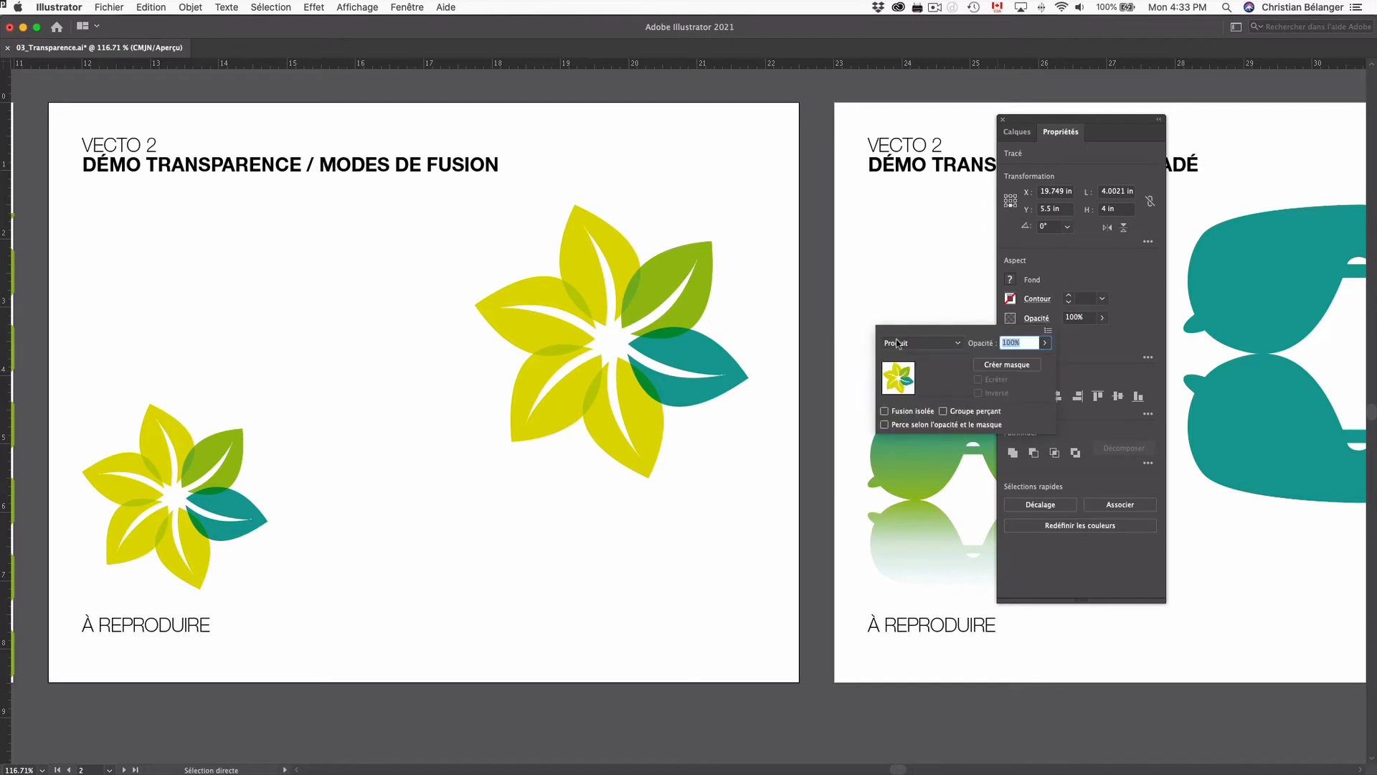
pyautogui.click(924, 344)
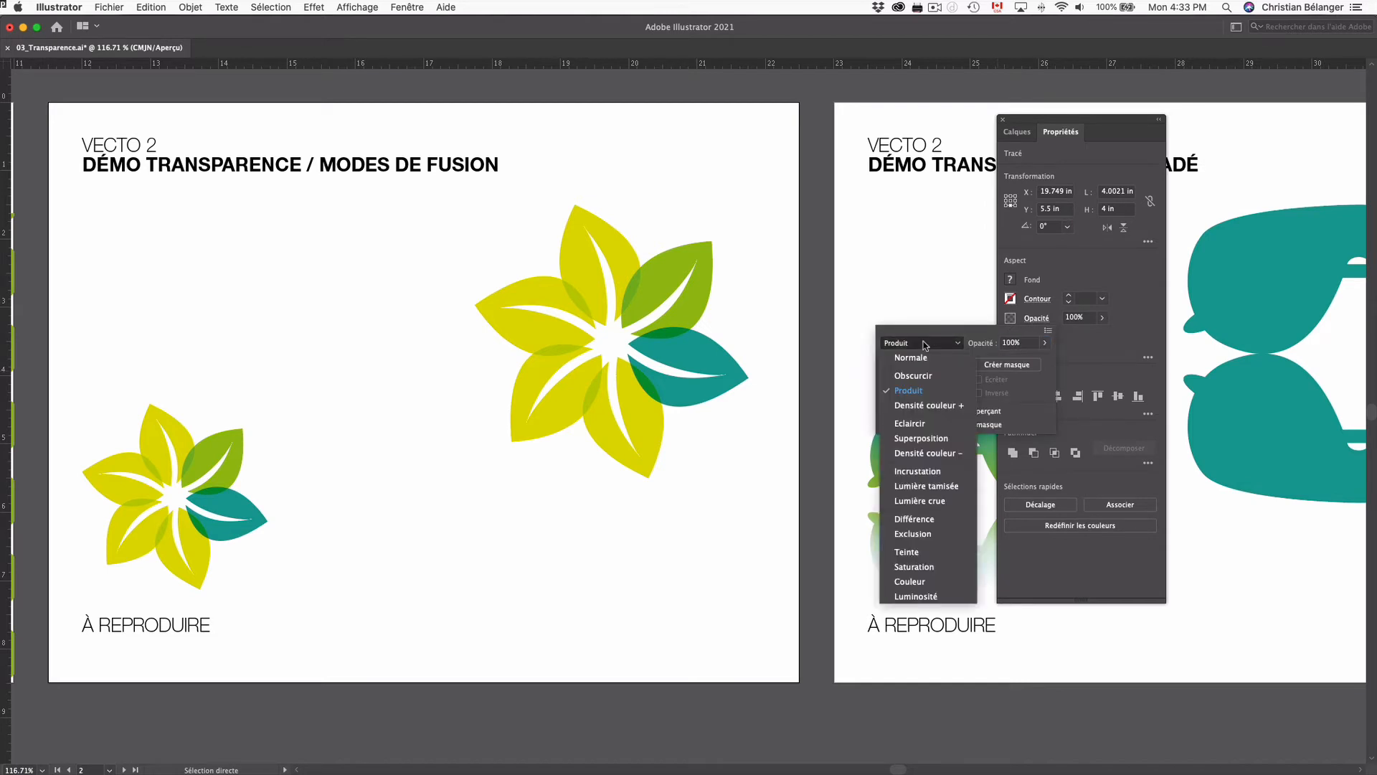
pyautogui.click(918, 426)
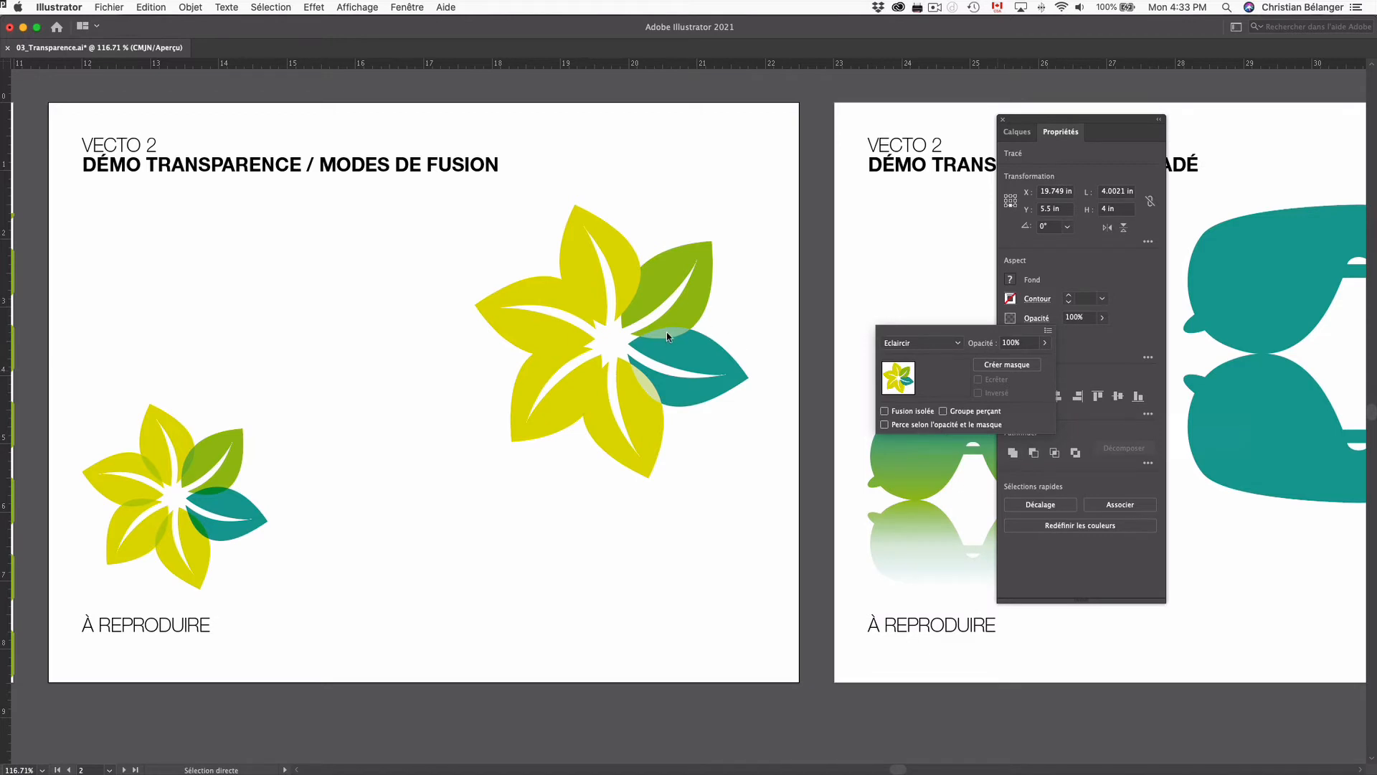
pyautogui.click(920, 343)
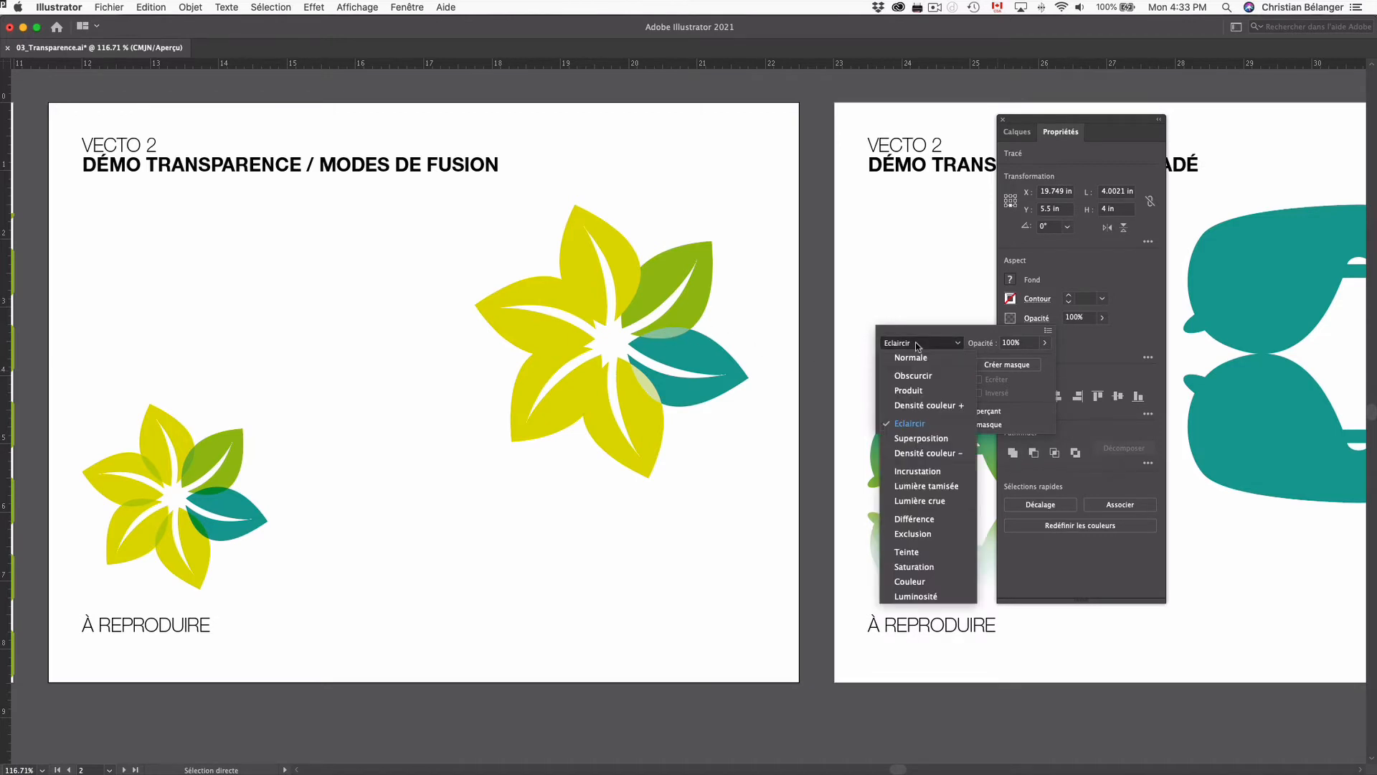
pyautogui.click(928, 520)
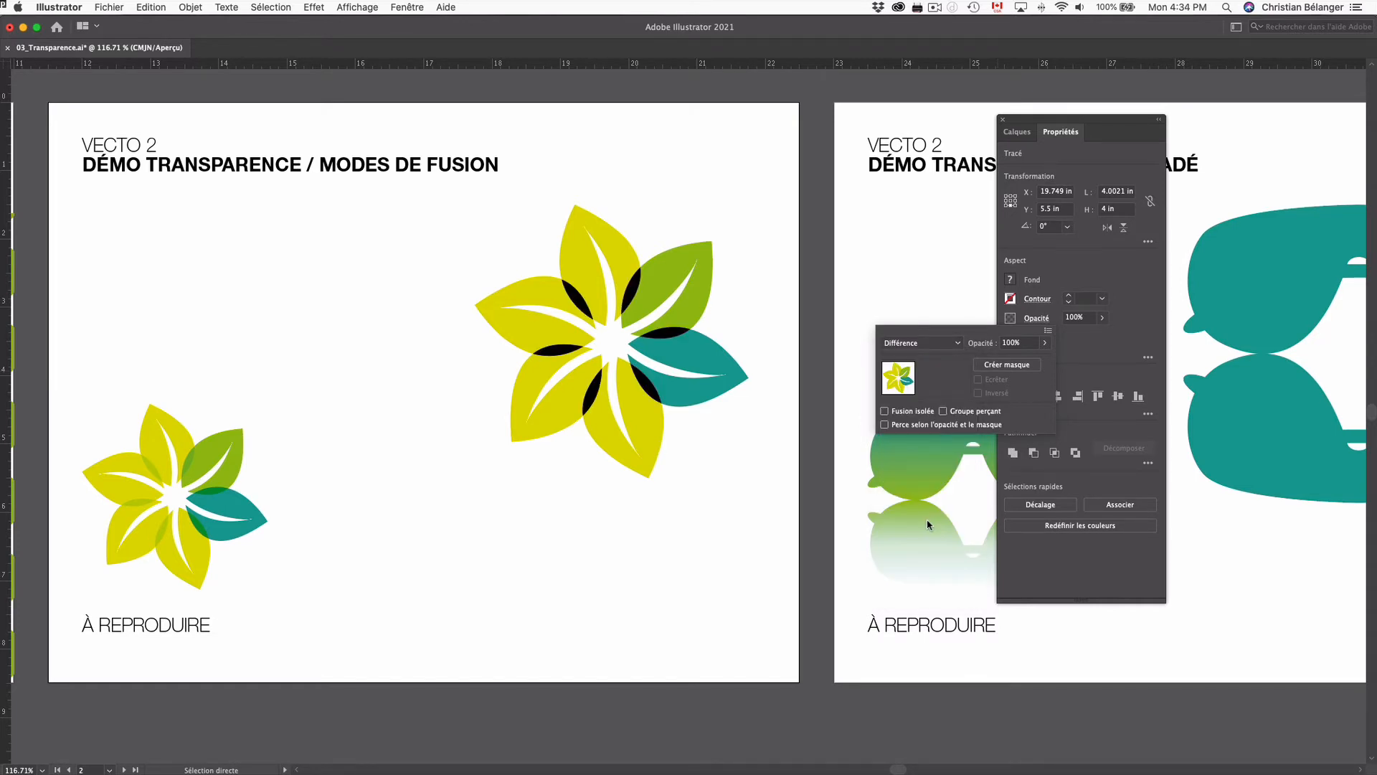
# Set the blend mode of the large flower's petals back to Produit.
pyautogui.click(932, 342)
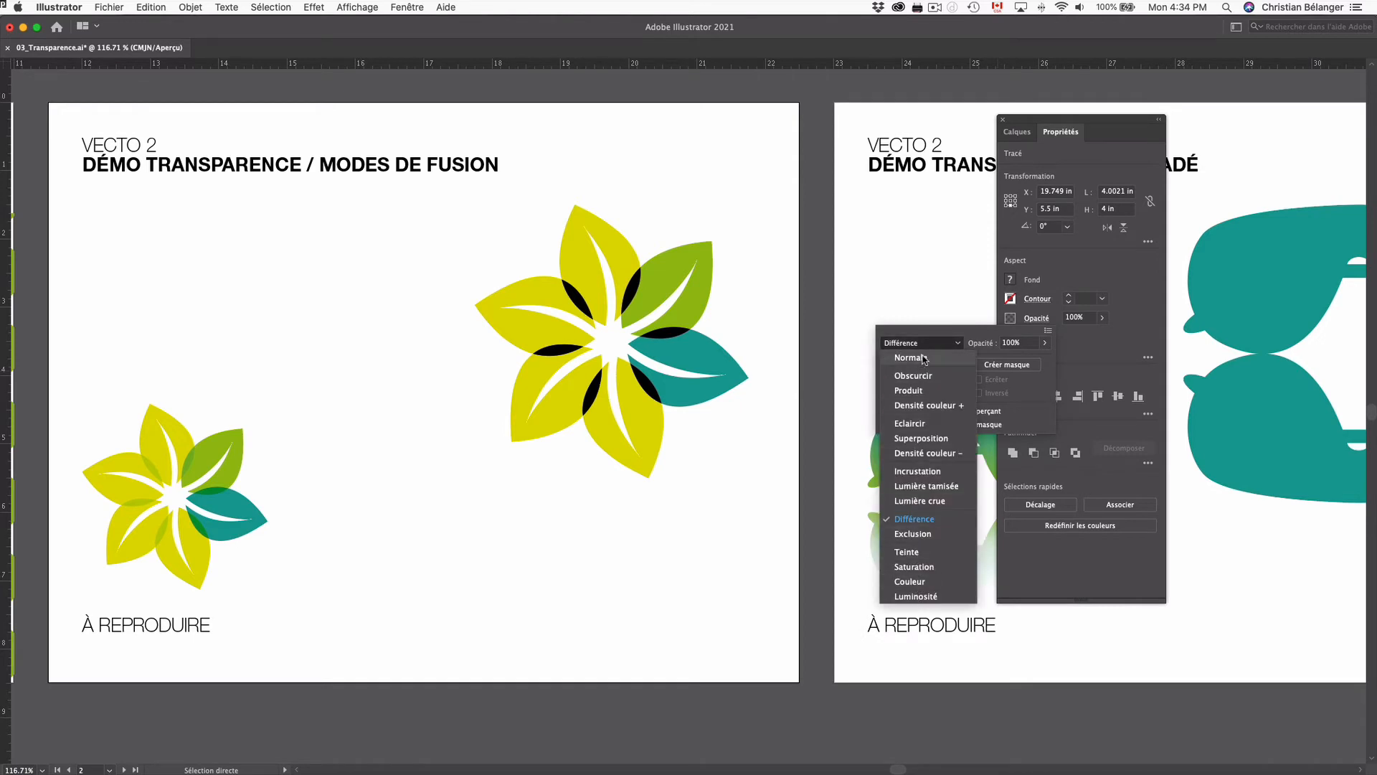
pyautogui.click(936, 391)
pyautogui.click(759, 514)
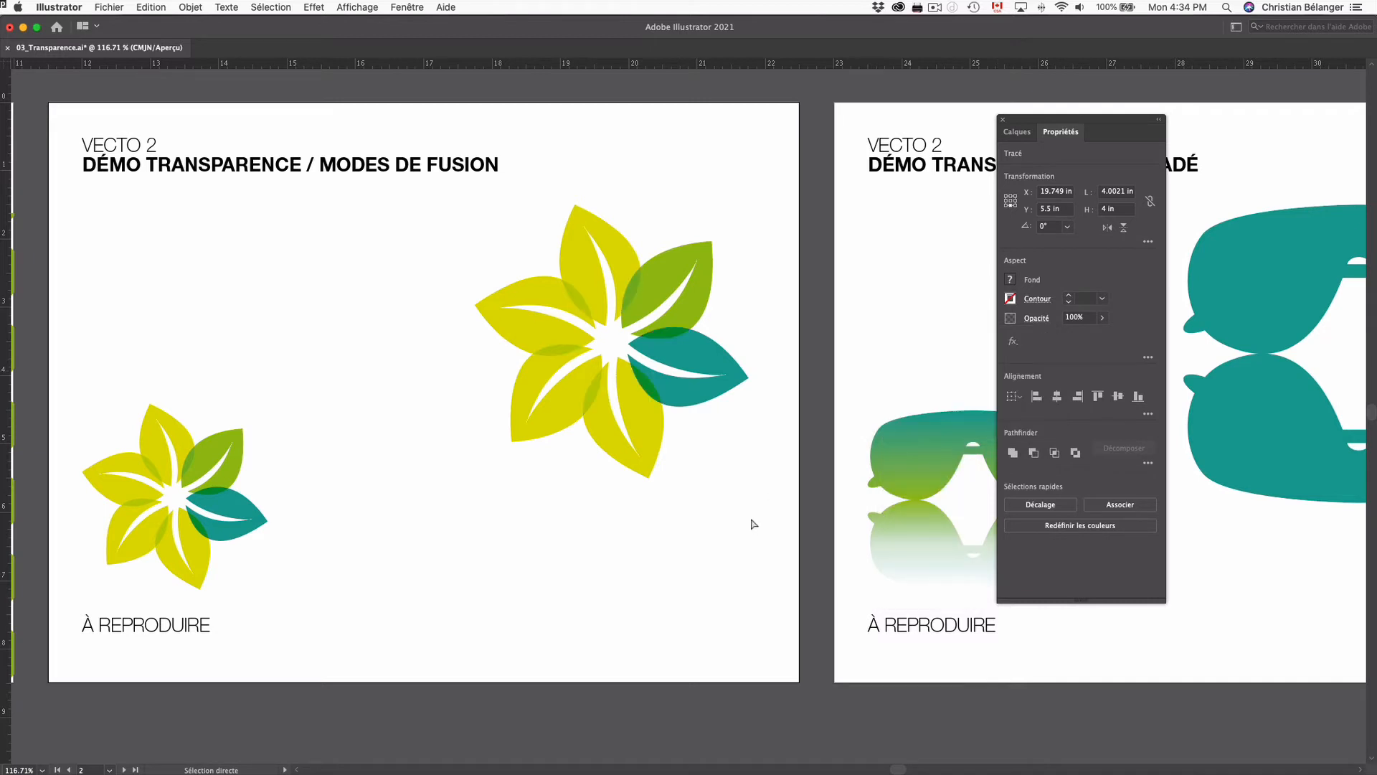
# Apply a linear gradient to both large sunglasses shapes on the third artboard and run it vertically at -90° across the pair.
pyautogui.moveTo(923, 348); pyautogui.dragTo(462, 354)
pyautogui.moveTo(787, 363); pyautogui.dragTo(568, 356)
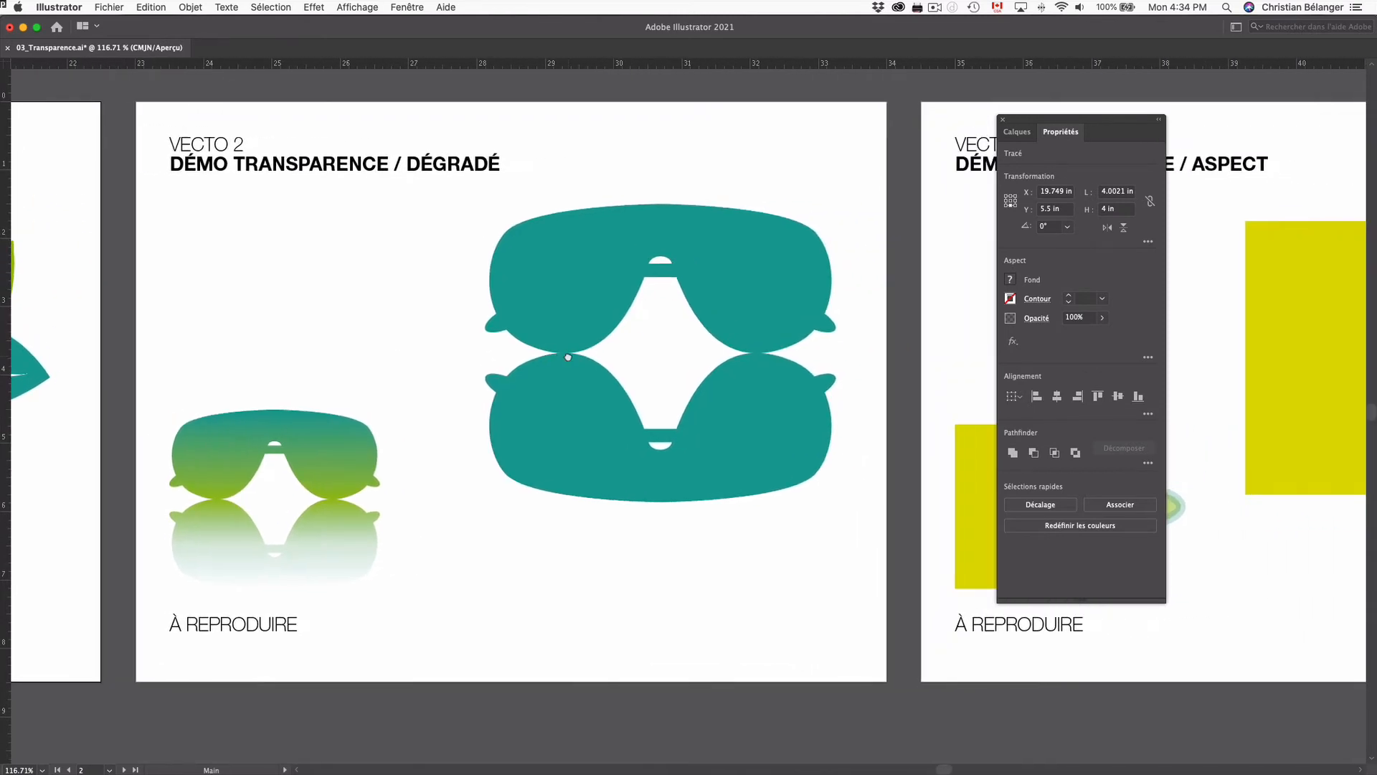
pyautogui.click(568, 360)
pyautogui.press('v')
pyautogui.moveTo(427, 248); pyautogui.dragTo(764, 531)
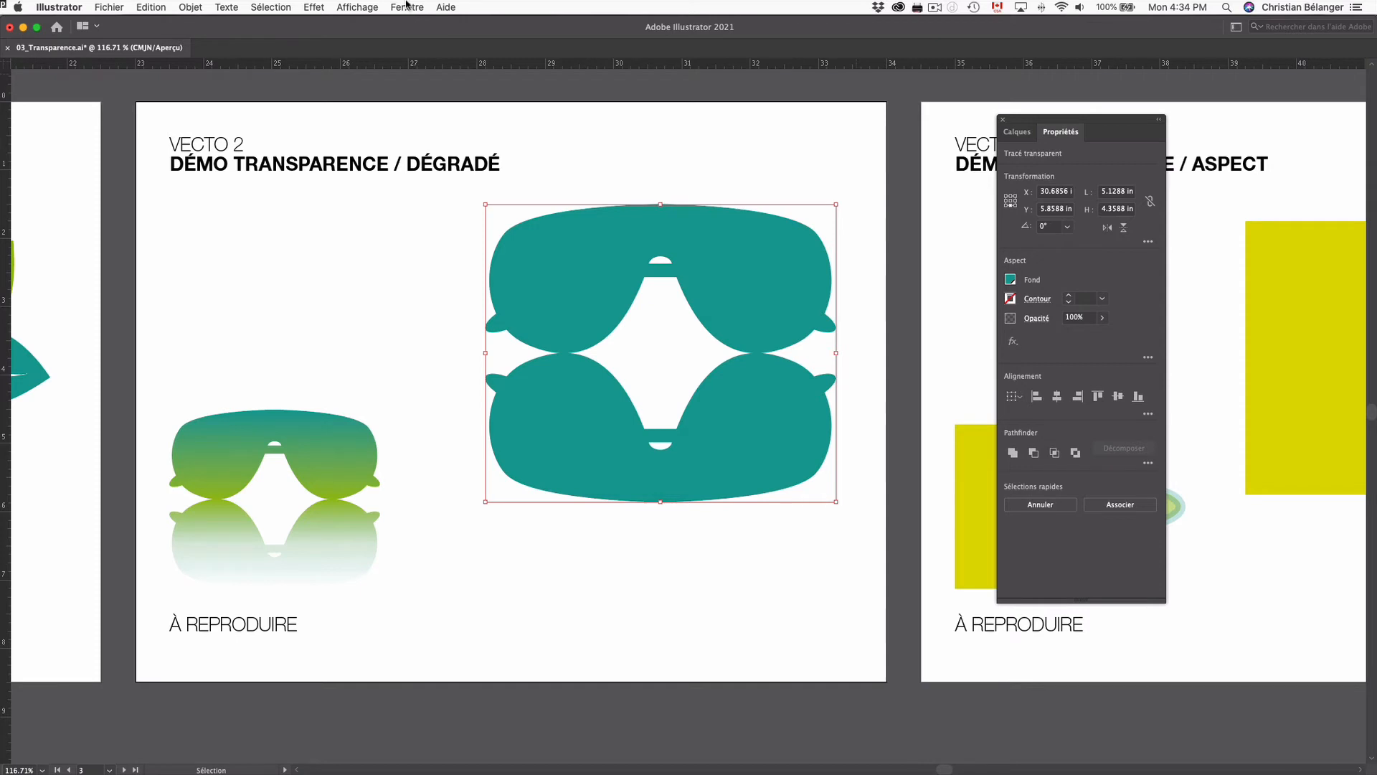
pyautogui.click(406, 6)
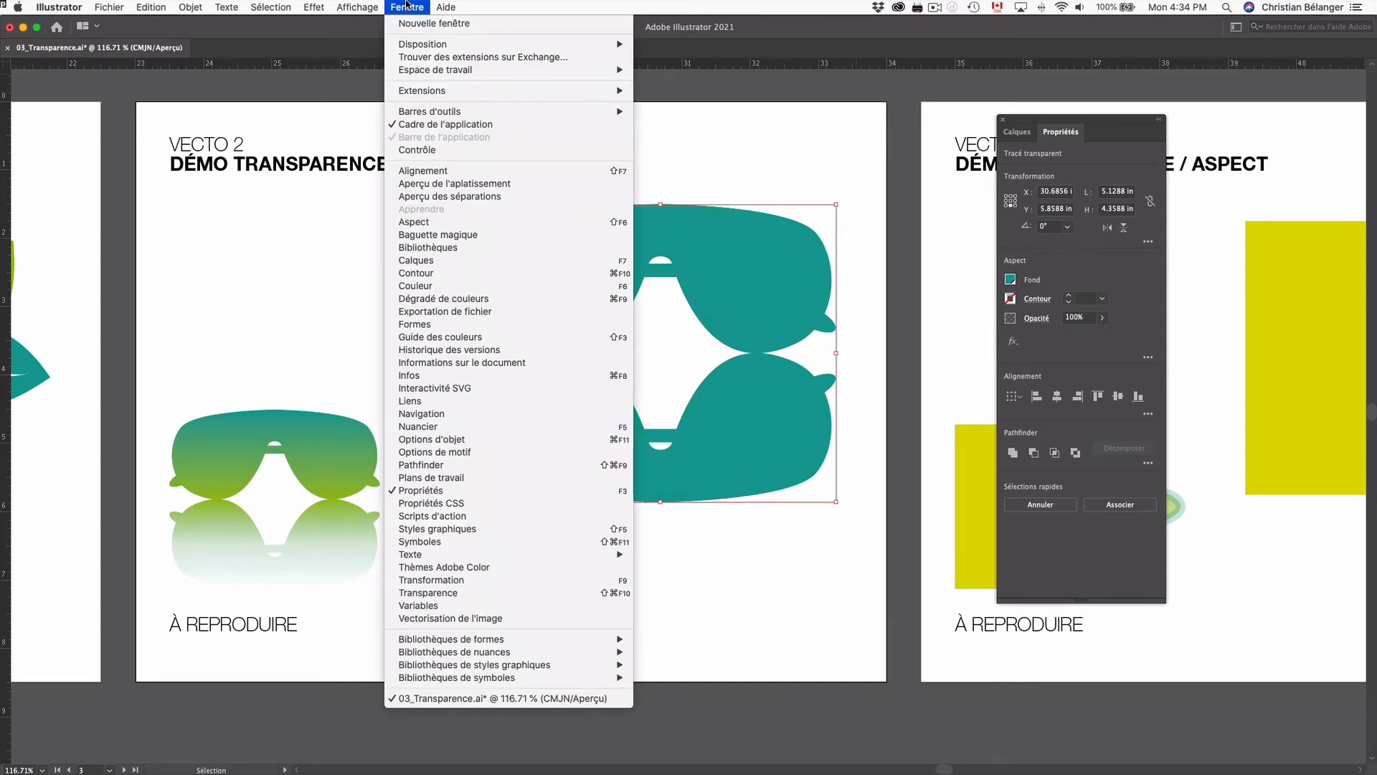
pyautogui.click(457, 299)
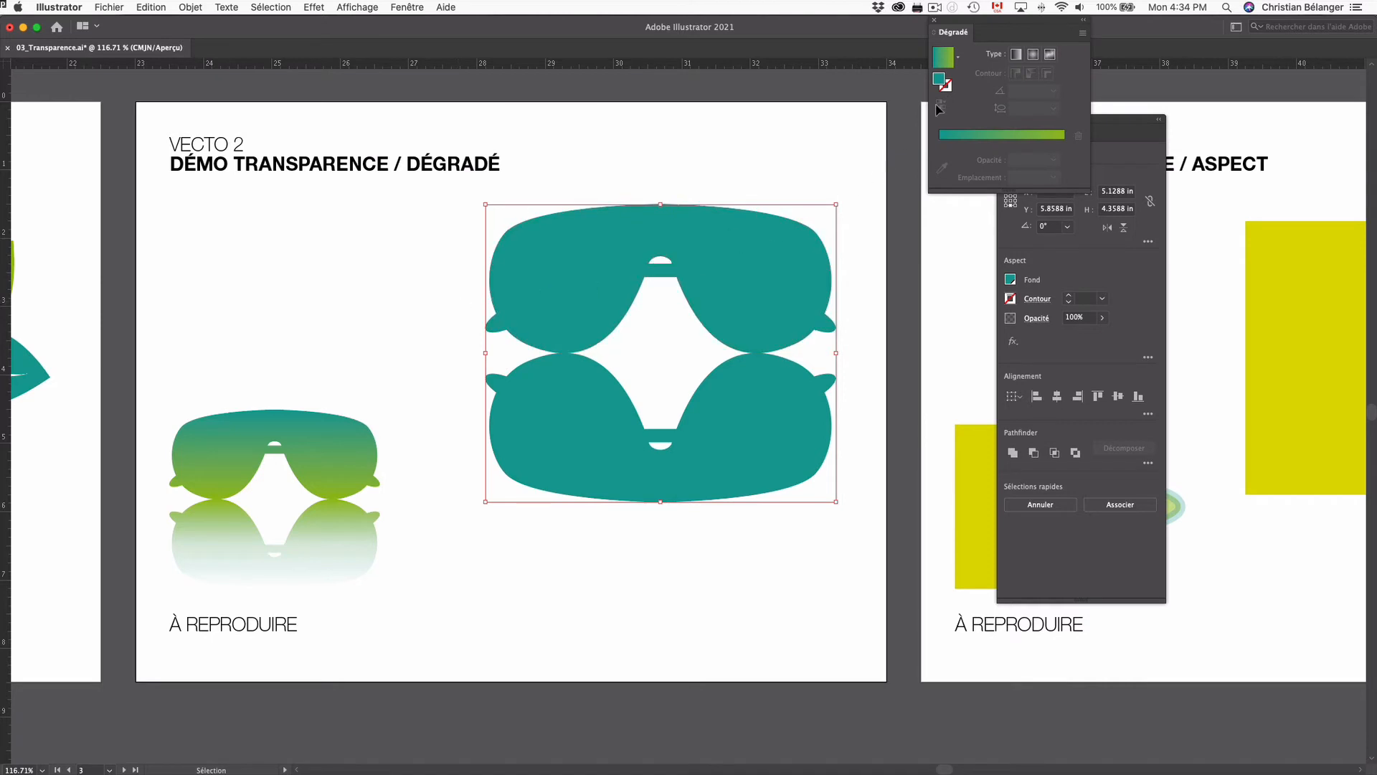
pyautogui.click(1016, 55)
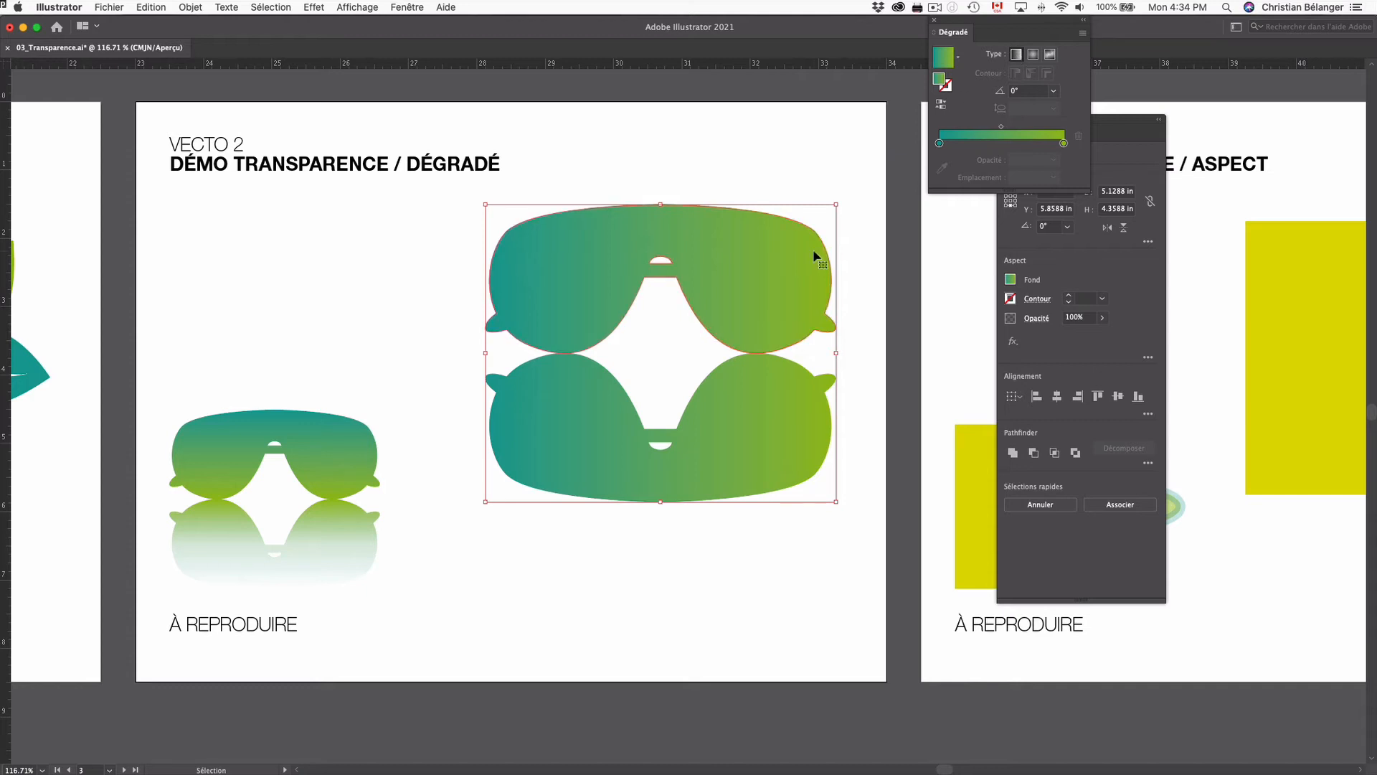
pyautogui.press('g')
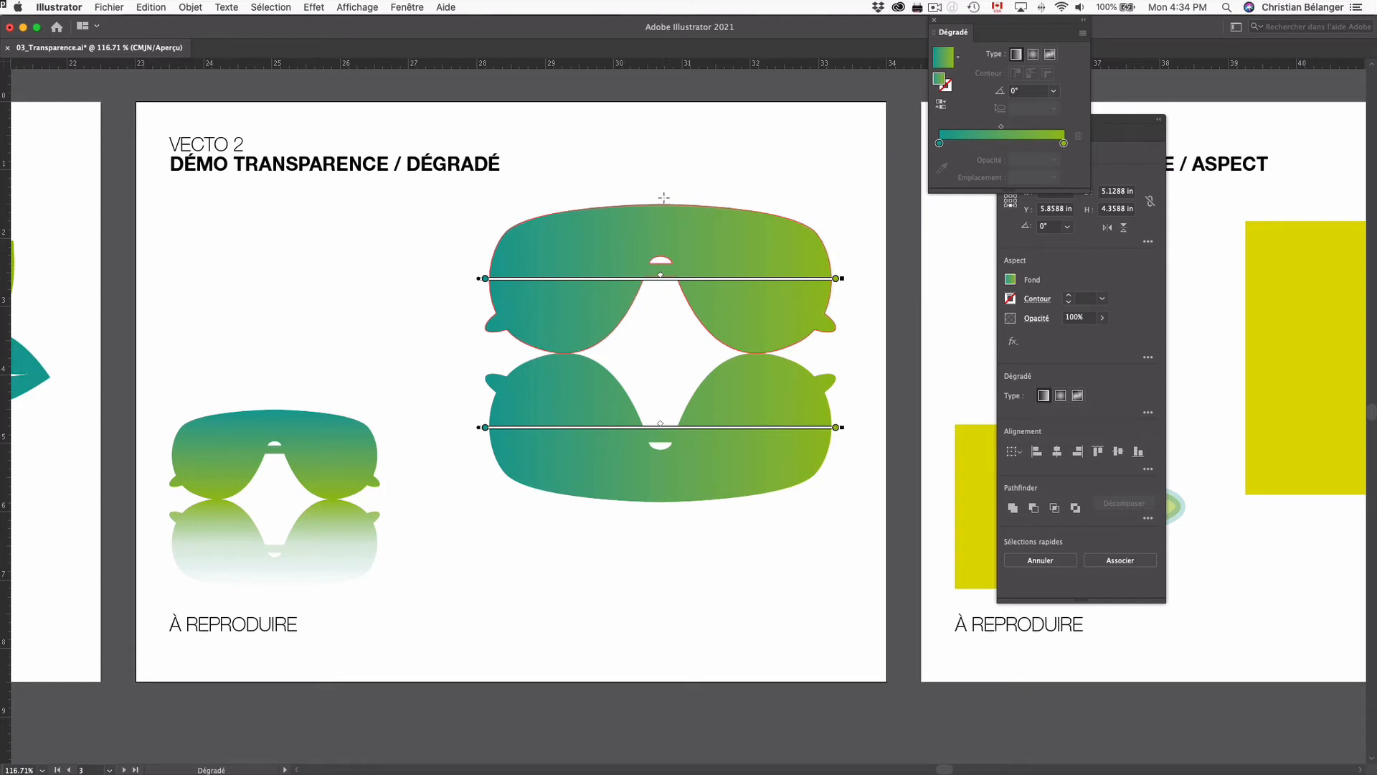
pyautogui.moveTo(664, 190); pyautogui.dragTo(670, 501)
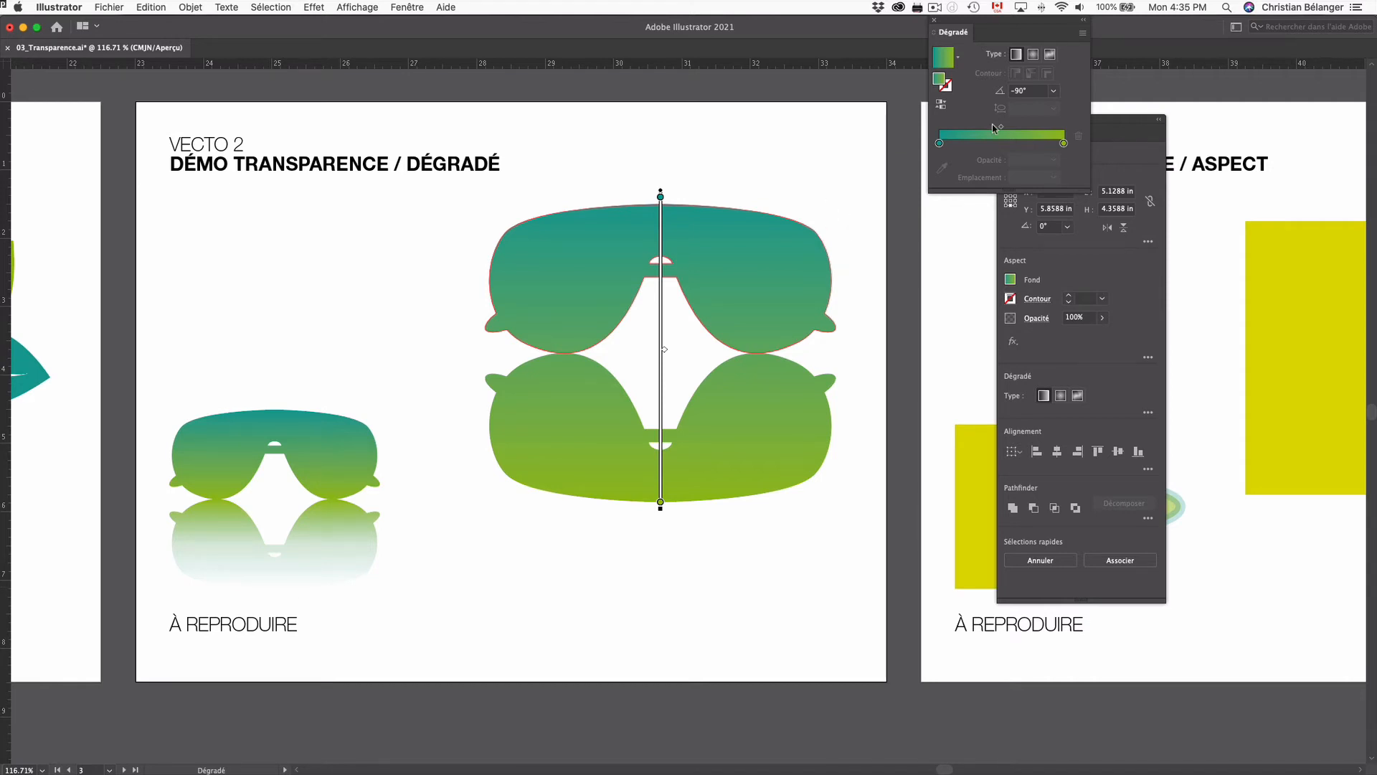
# Try 0% opacity on the green end stop of the sunglasses gradient, and undo it.
pyautogui.click(1064, 144)
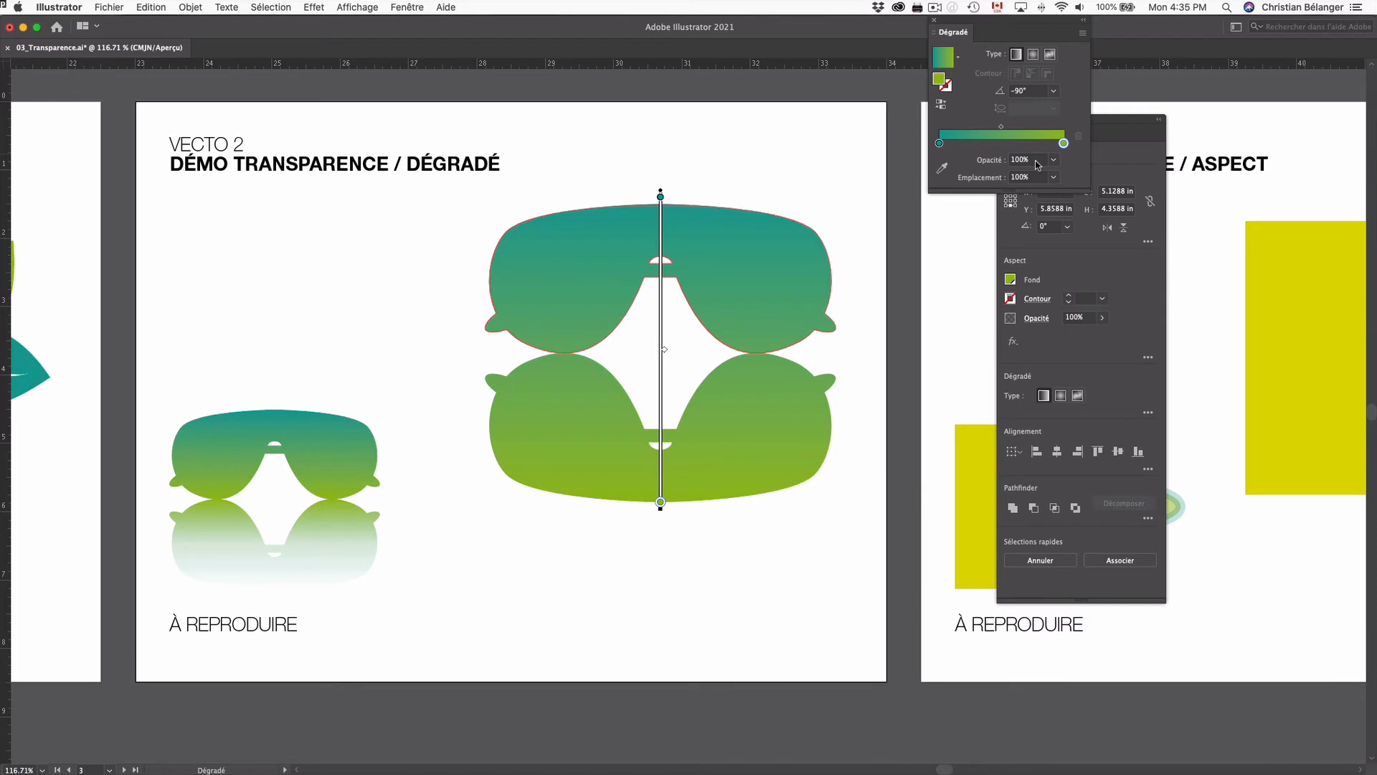
pyautogui.click(1035, 160)
pyautogui.write('0')
pyautogui.press('Return')
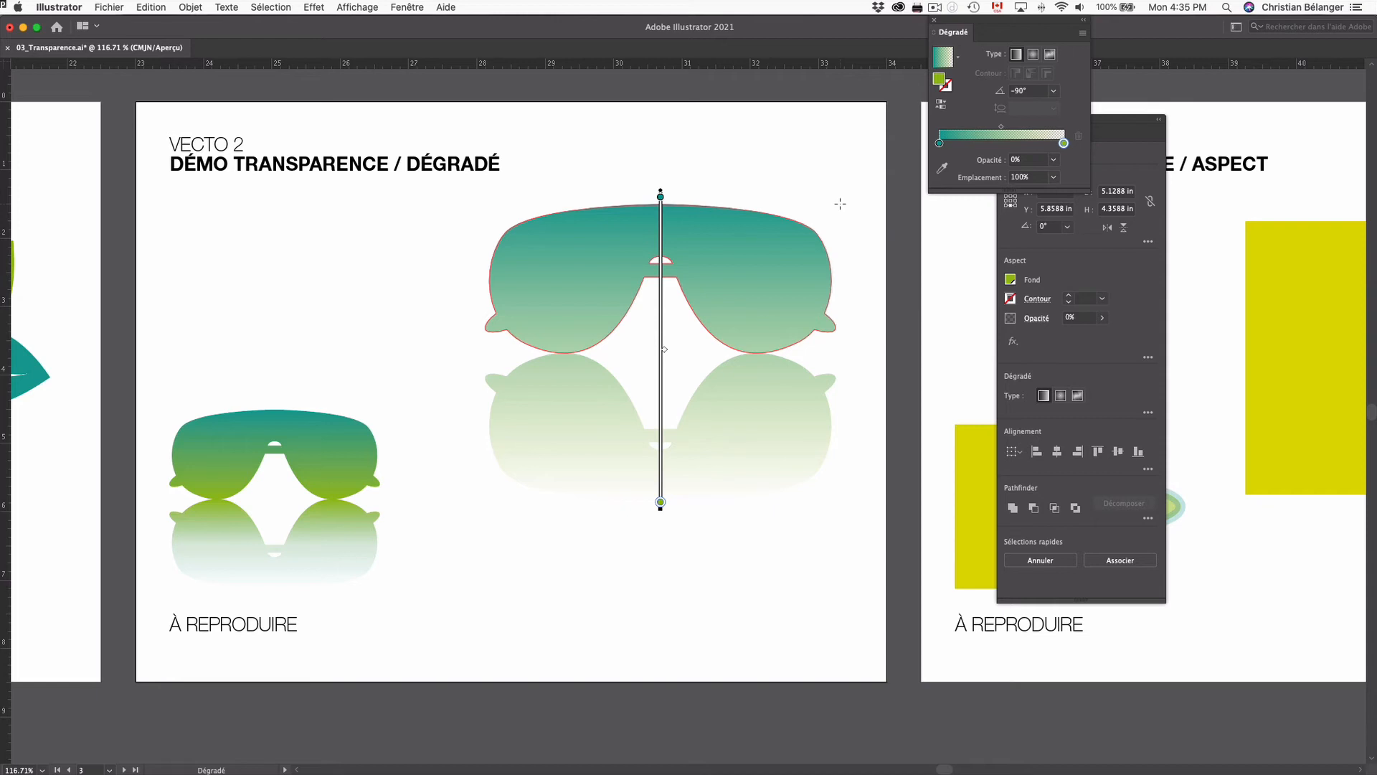
pyautogui.press('super+z')
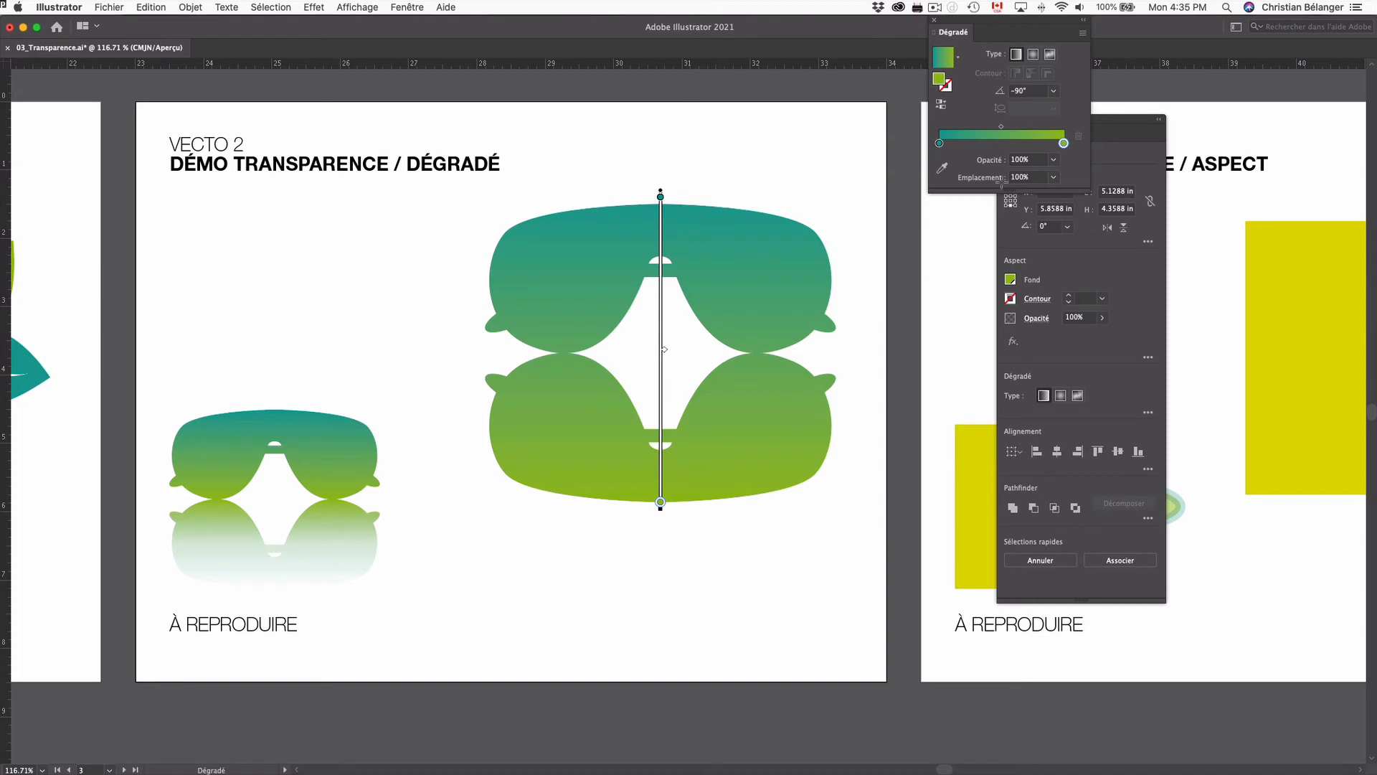
# Move the gradient's green stop to about 52% and add a teal stop at 100%.
pyautogui.moveTo(1064, 143); pyautogui.dragTo(1004, 143)
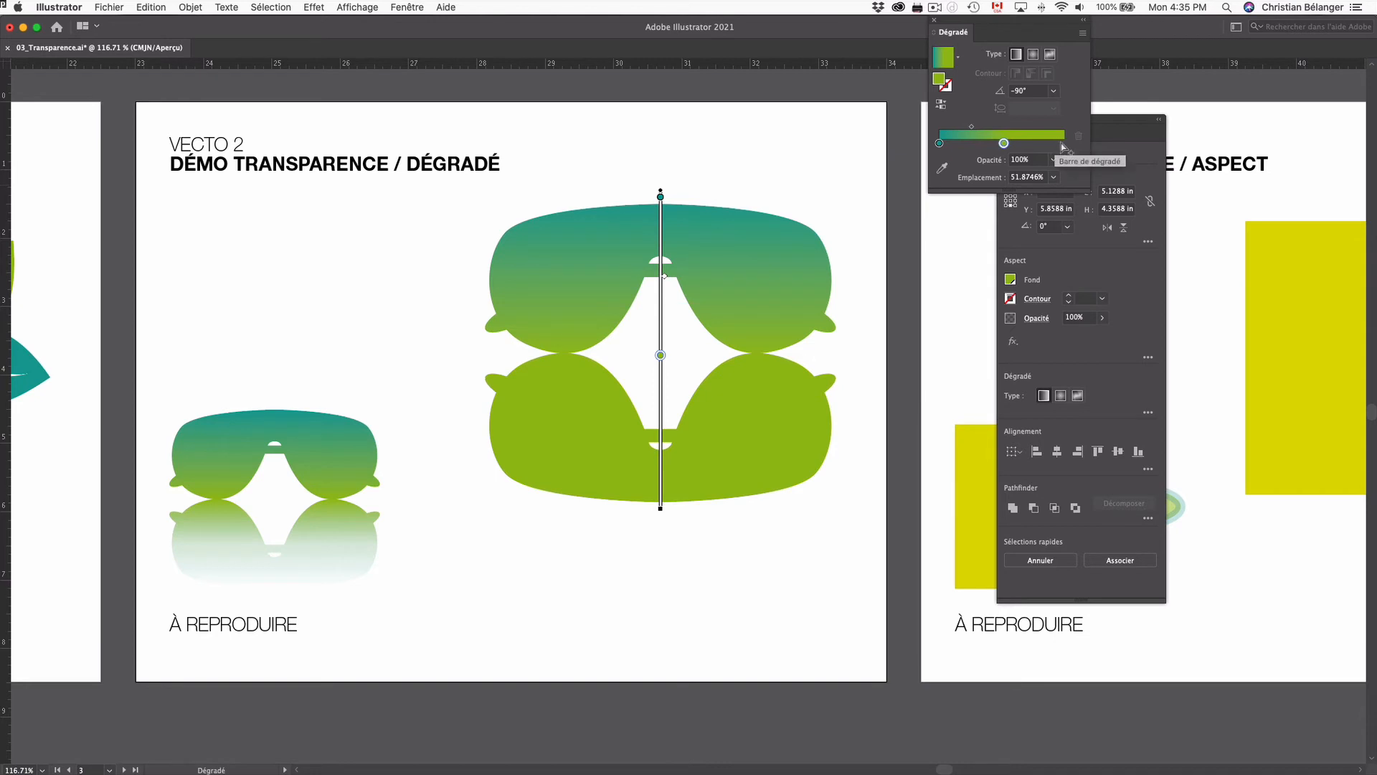
pyautogui.click(1062, 143)
pyautogui.doubleClick(1064, 143)
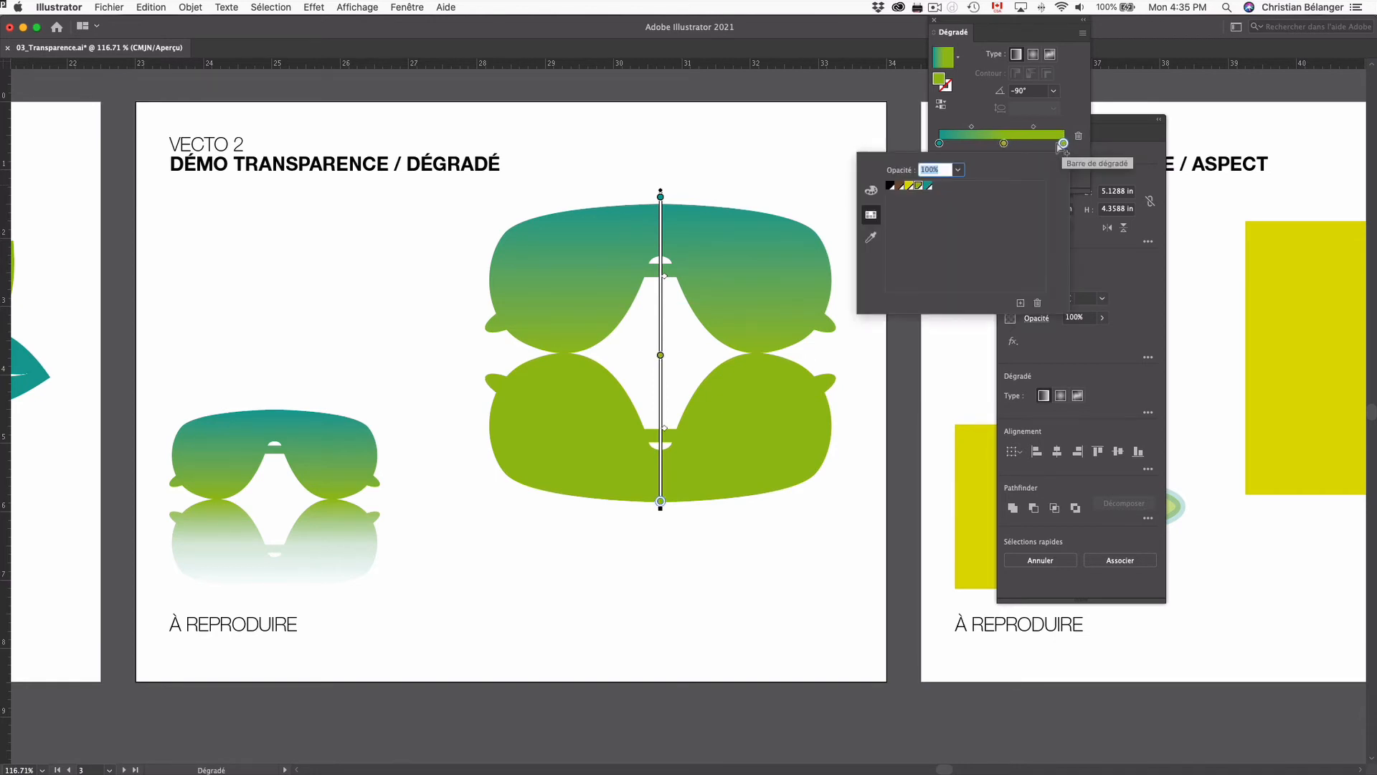
pyautogui.click(927, 185)
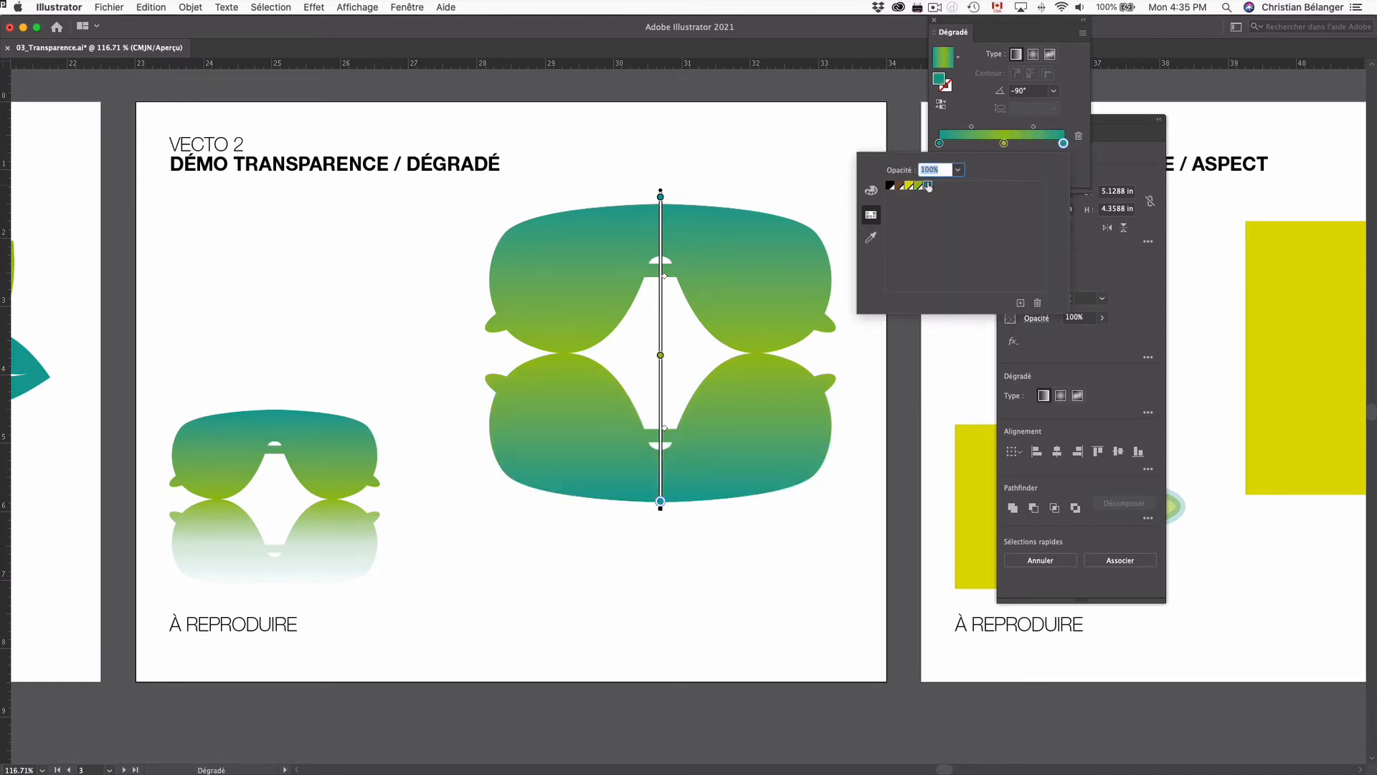
pyautogui.click(1075, 110)
pyautogui.moveTo(1063, 143); pyautogui.dragTo(1070, 143)
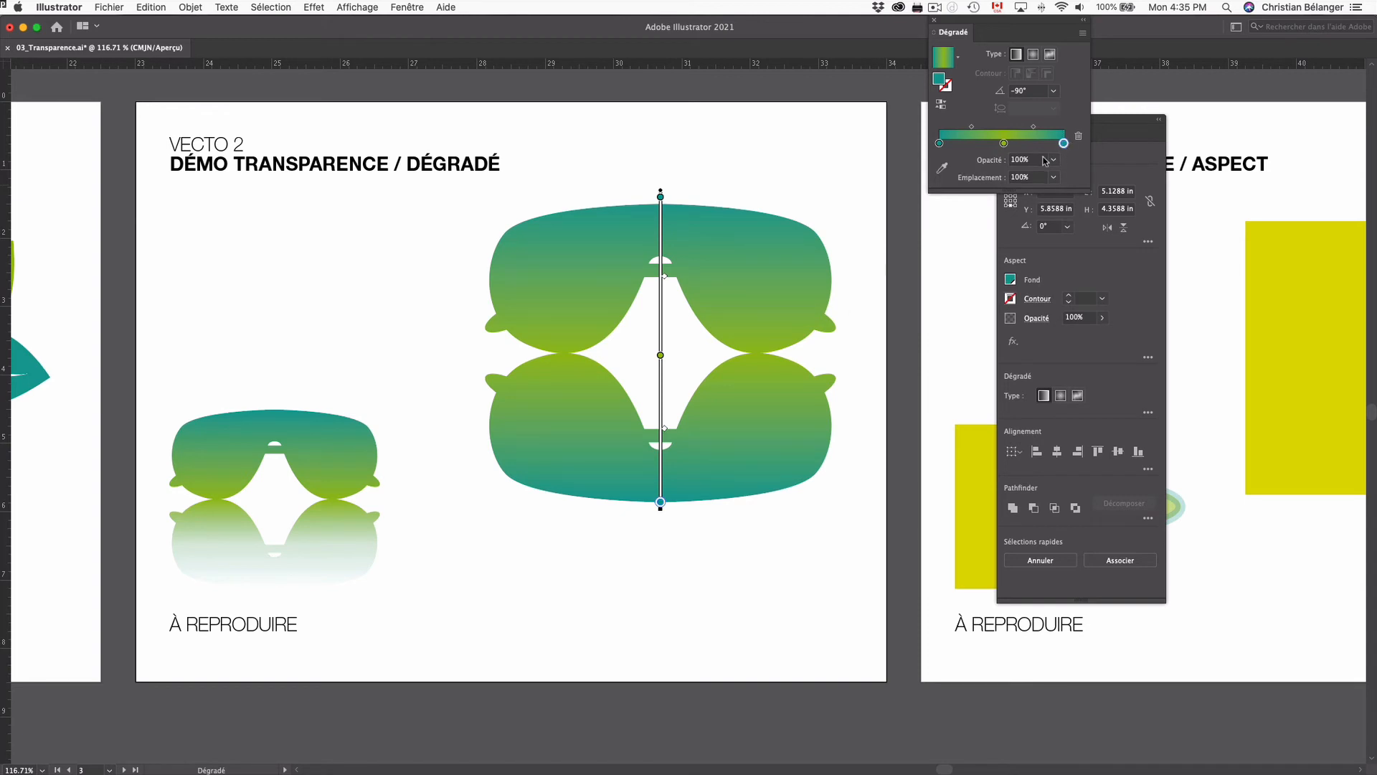
# Set the opacity of the gradient's teal end stop to 0% and deselect the sunglasses.
pyautogui.click(1041, 161)
pyautogui.write('0')
pyautogui.press('Return')
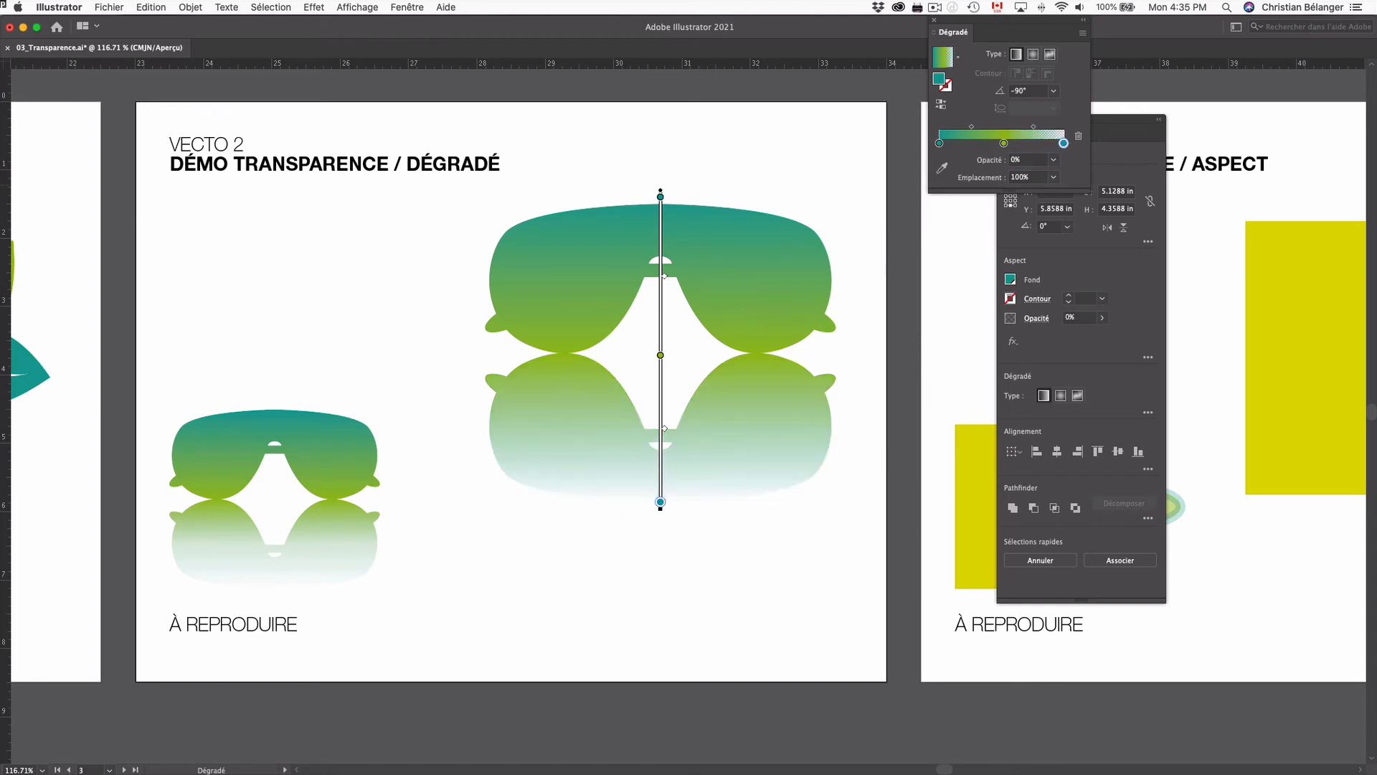
pyautogui.click(645, 603)
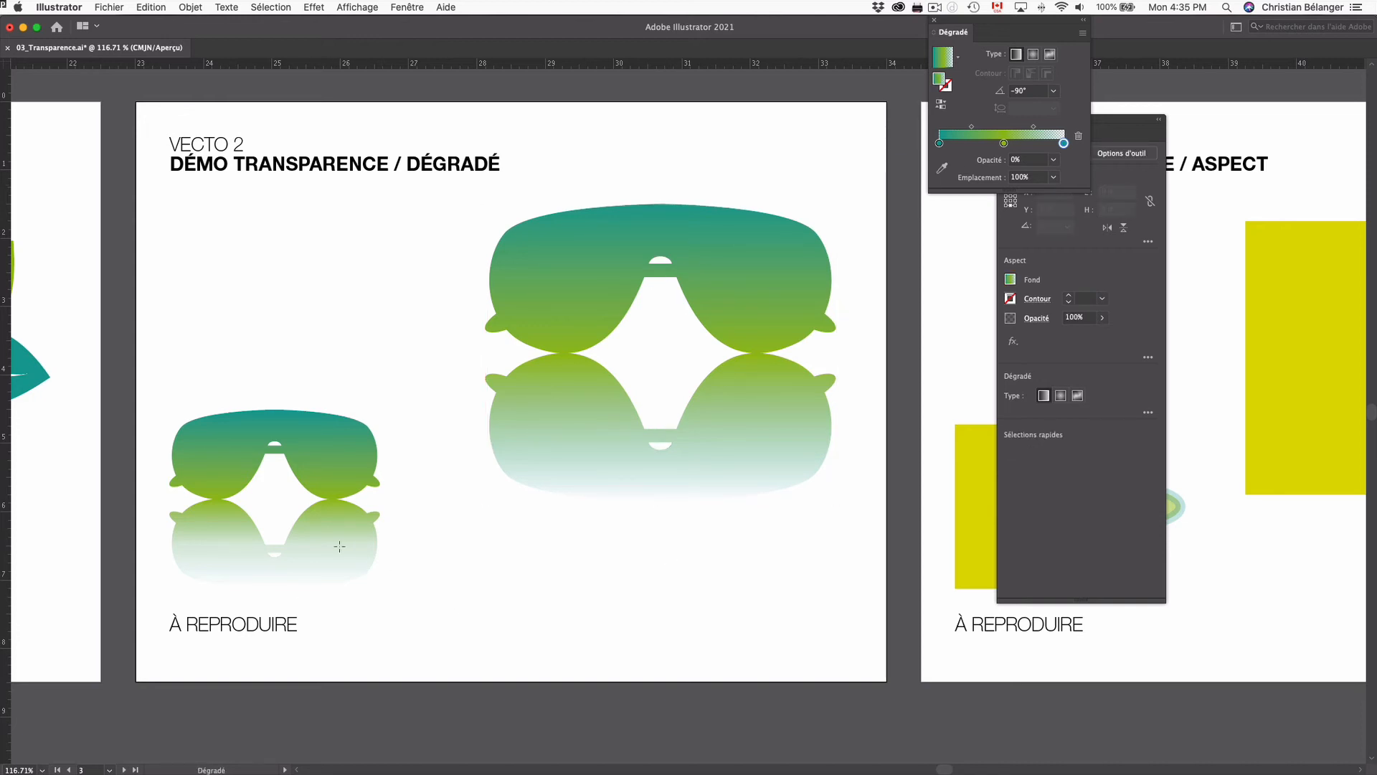
# Replace the gradient settings with the full Aspect attributes and inspect the small example ellipse's stroke and fill opacities on the fourth artboard.
pyautogui.moveTo(938, 316); pyautogui.dragTo(192, 326)
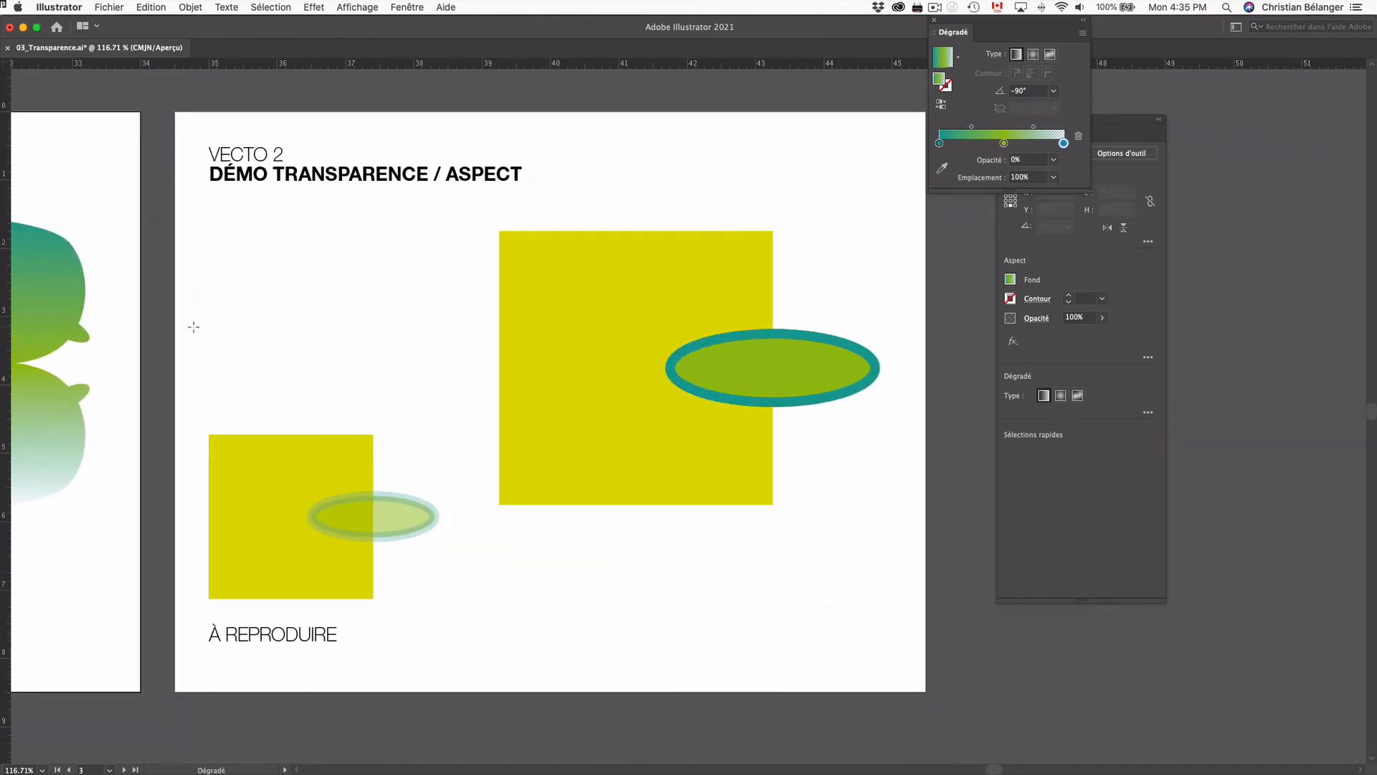
pyautogui.click(933, 20)
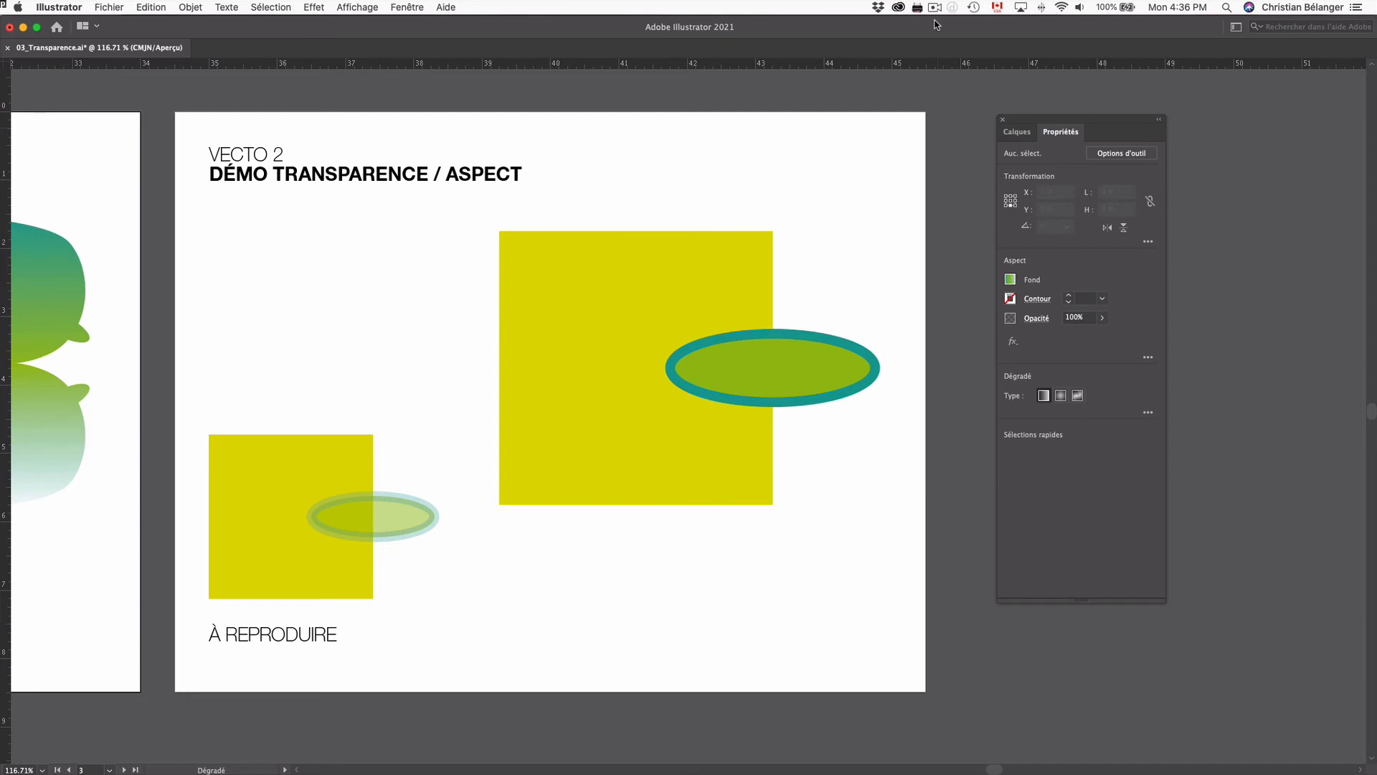
pyautogui.press('a')
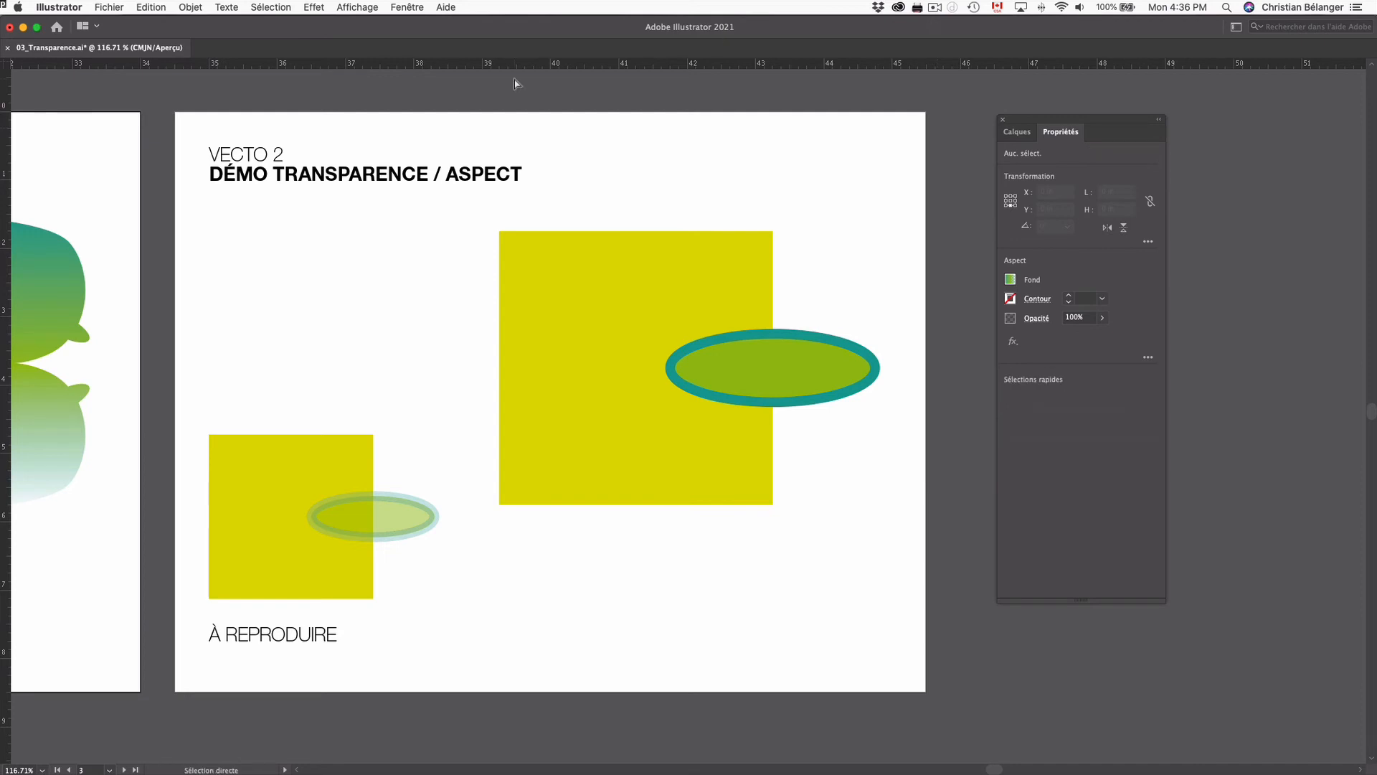
pyautogui.click(414, 9)
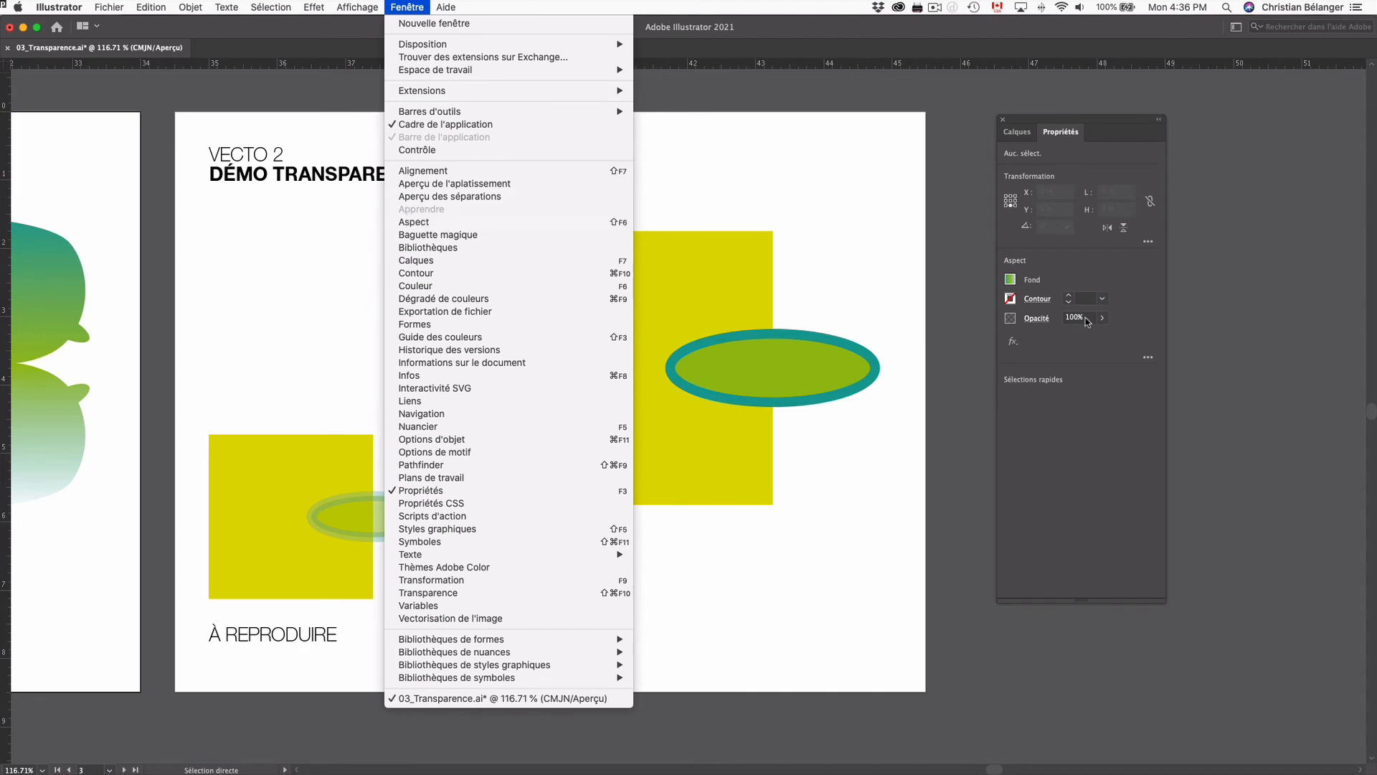
pyautogui.click(1068, 465)
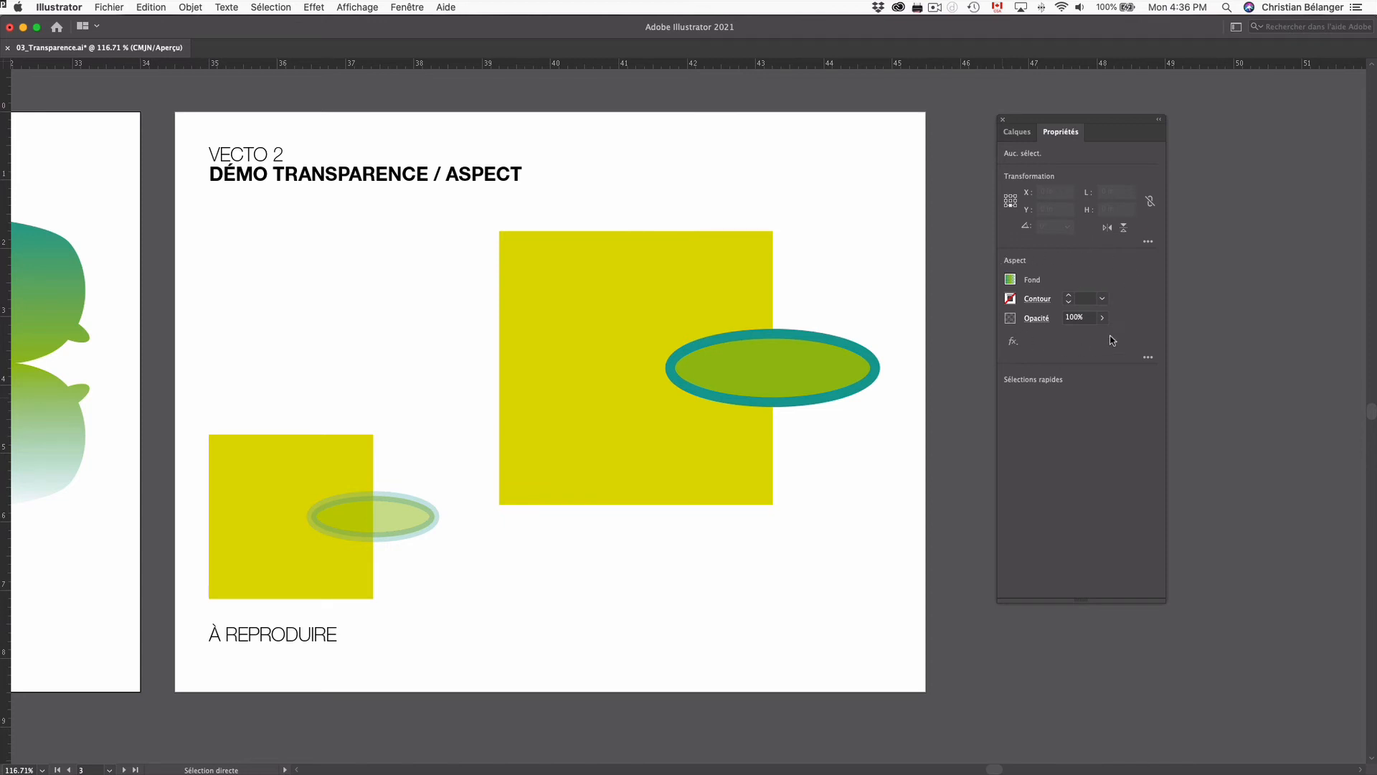
pyautogui.click(1148, 358)
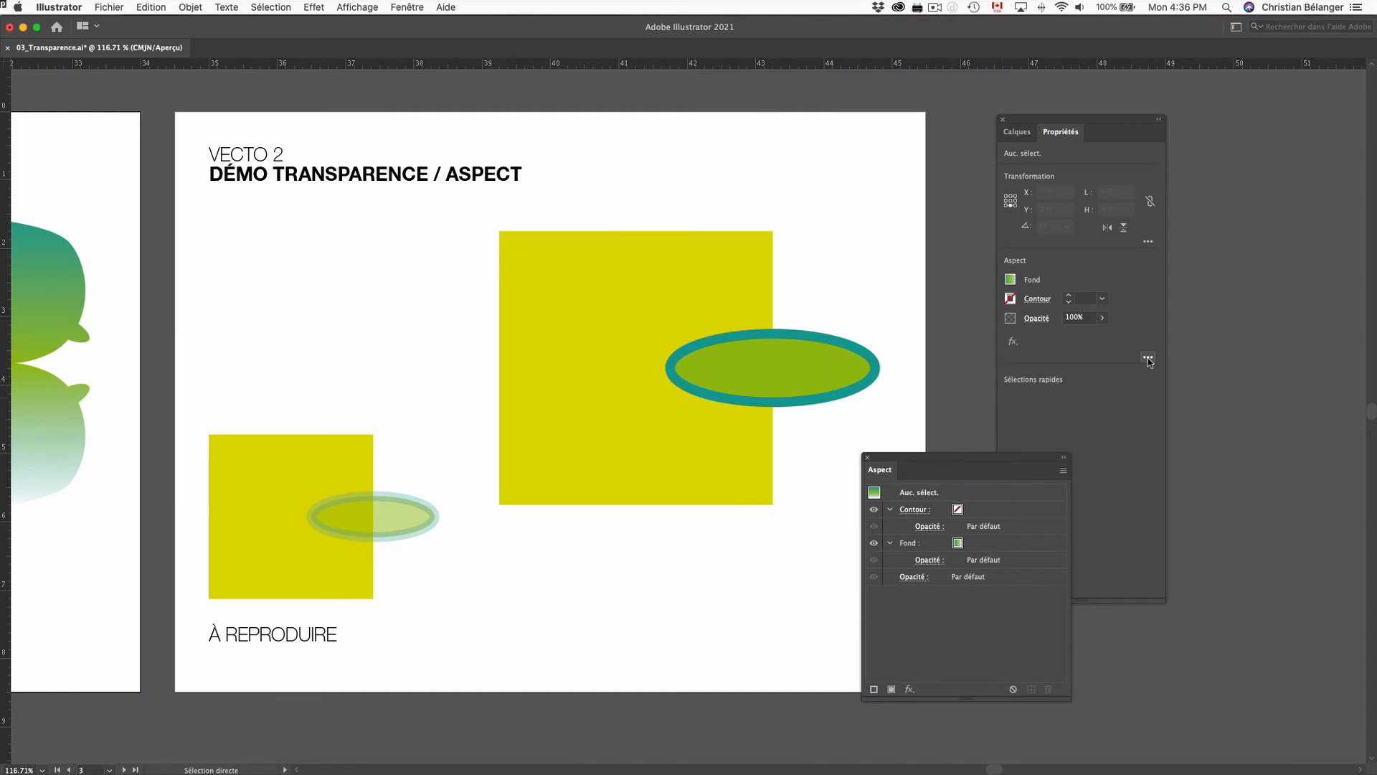
pyautogui.moveTo(973, 456); pyautogui.dragTo(966, 422)
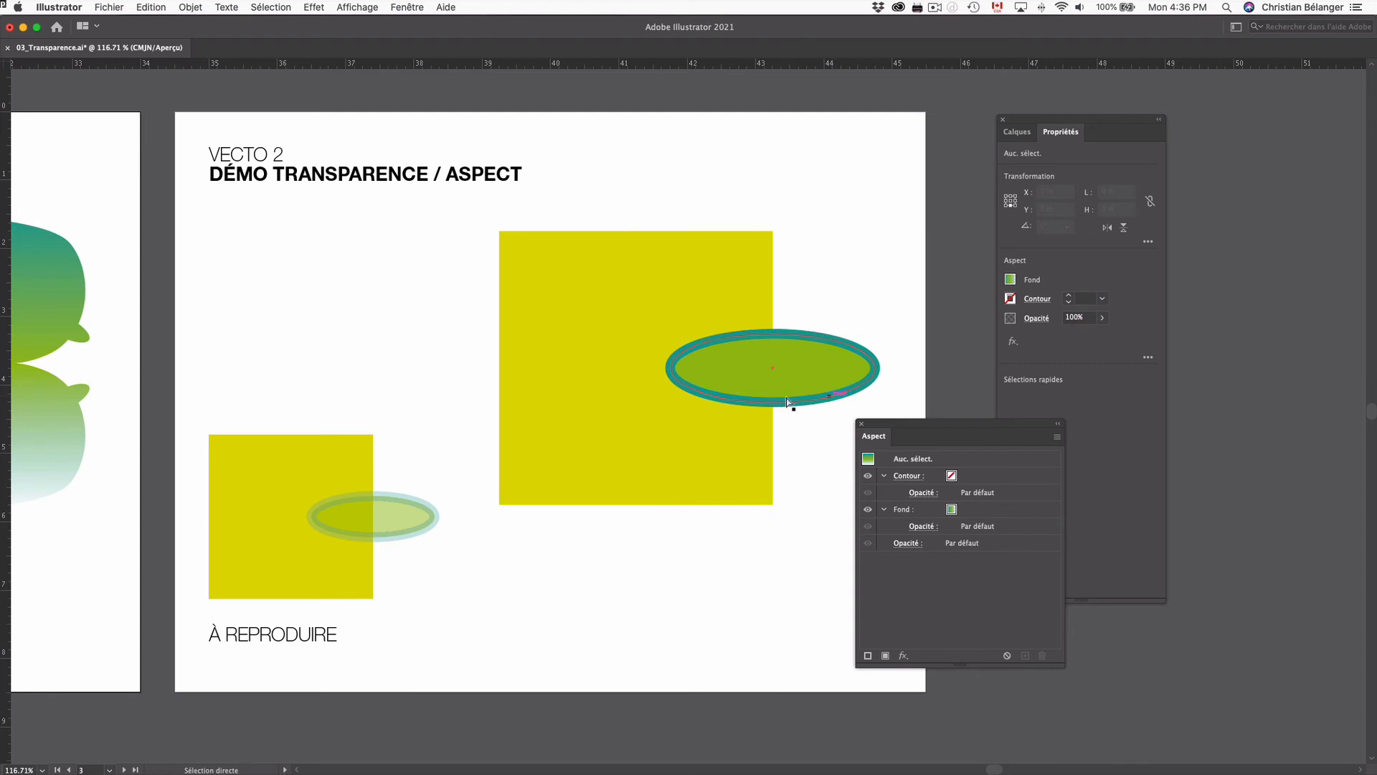
pyautogui.click(402, 519)
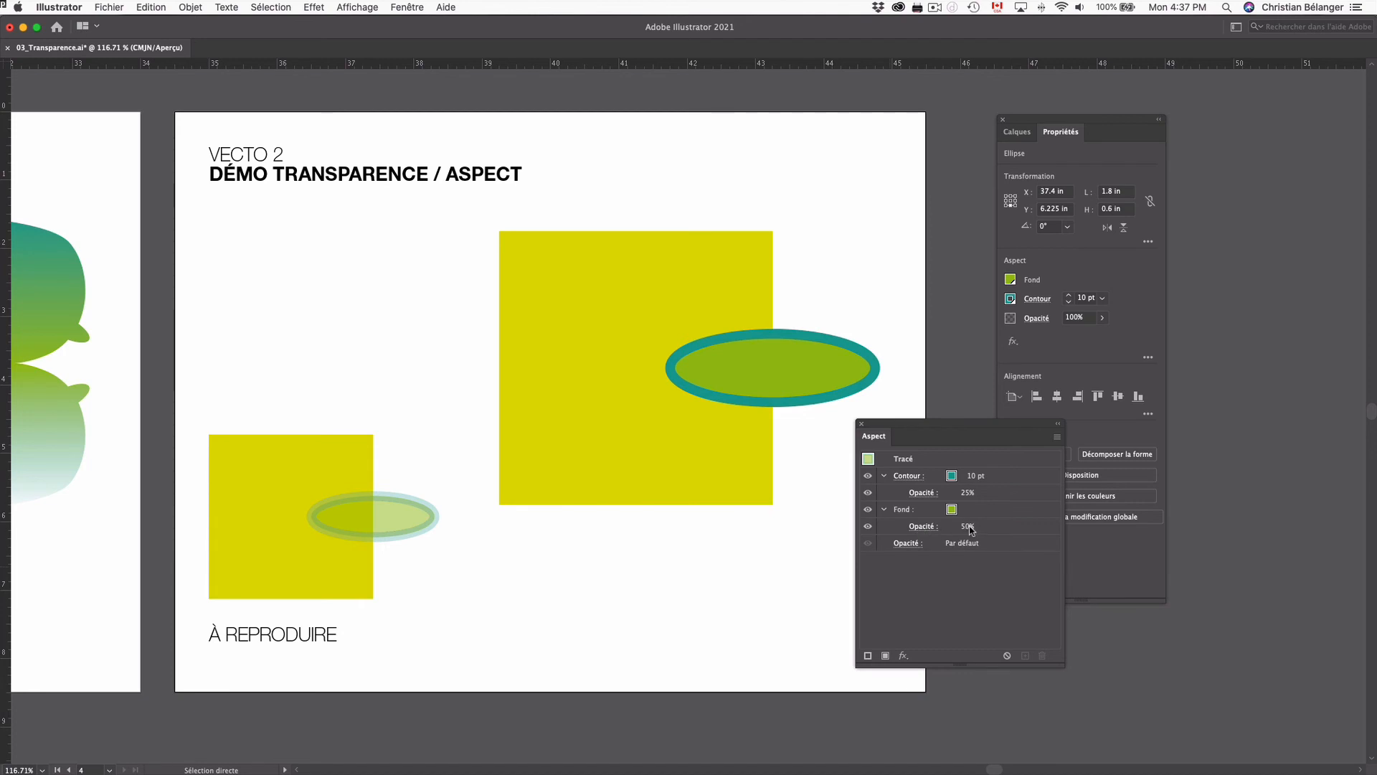
# Select the large ellipse and collapse its Contour and Fond attributes in the Aspect list.
pyautogui.click(835, 380)
pyautogui.click(883, 476)
pyautogui.click(882, 492)
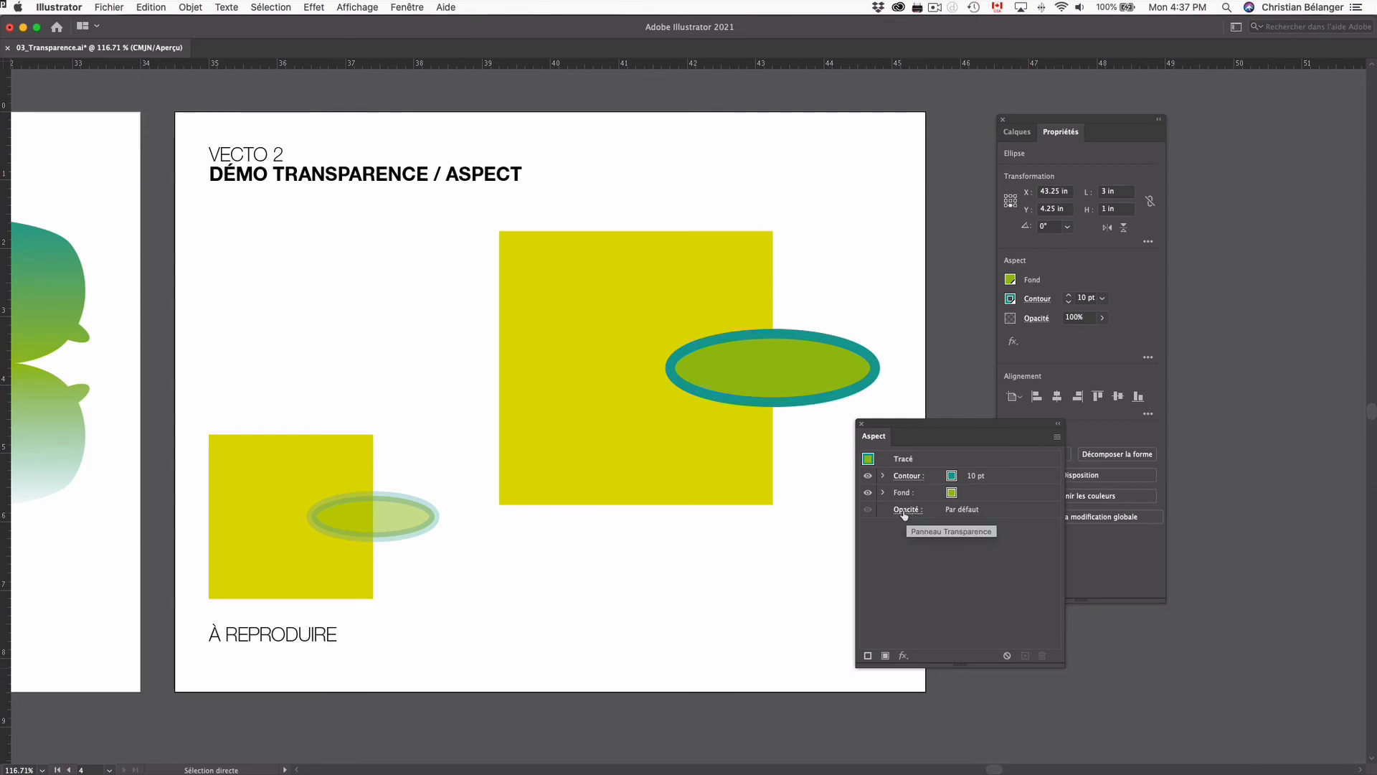
# Try 50% overall opacity on the large ellipse, and undo it.
pyautogui.click(903, 511)
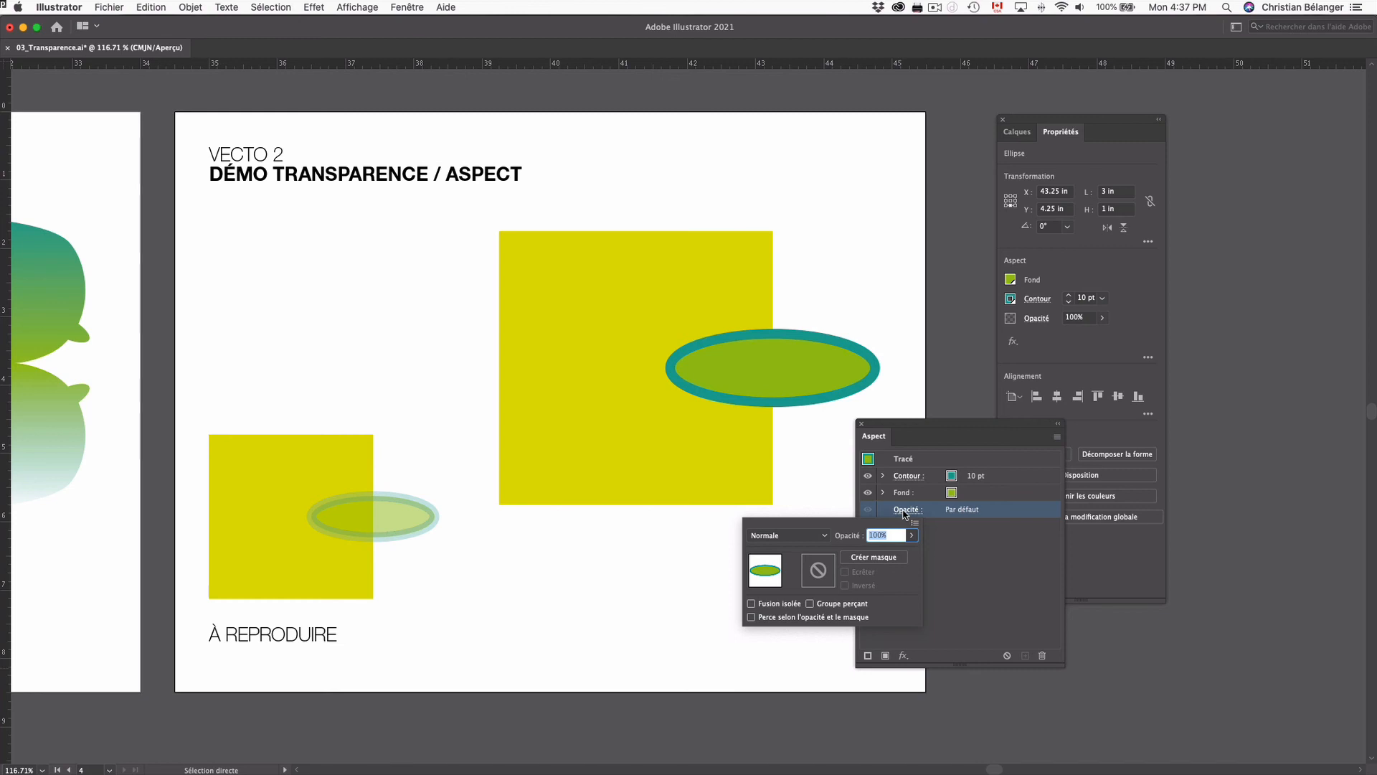
pyautogui.write('50')
pyautogui.press('Return')
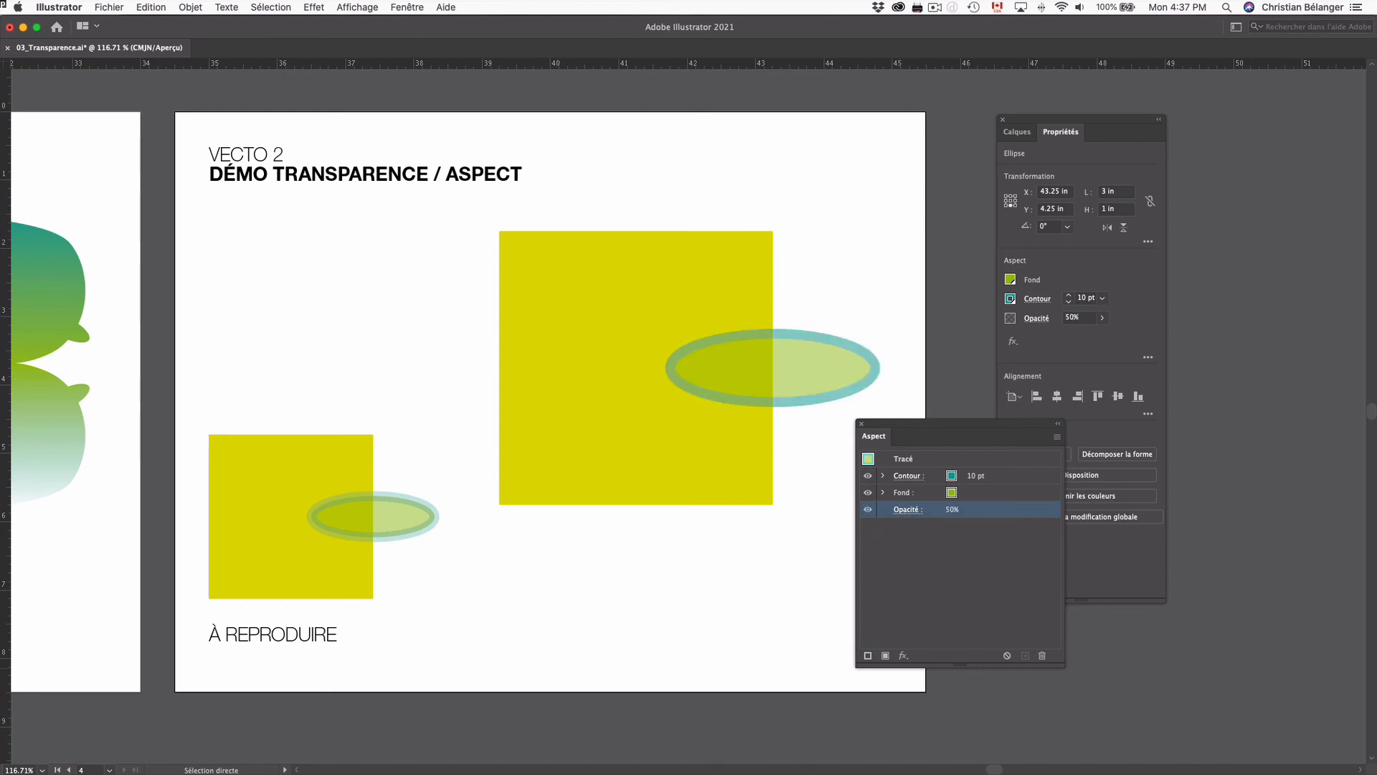
pyautogui.press('super+z')
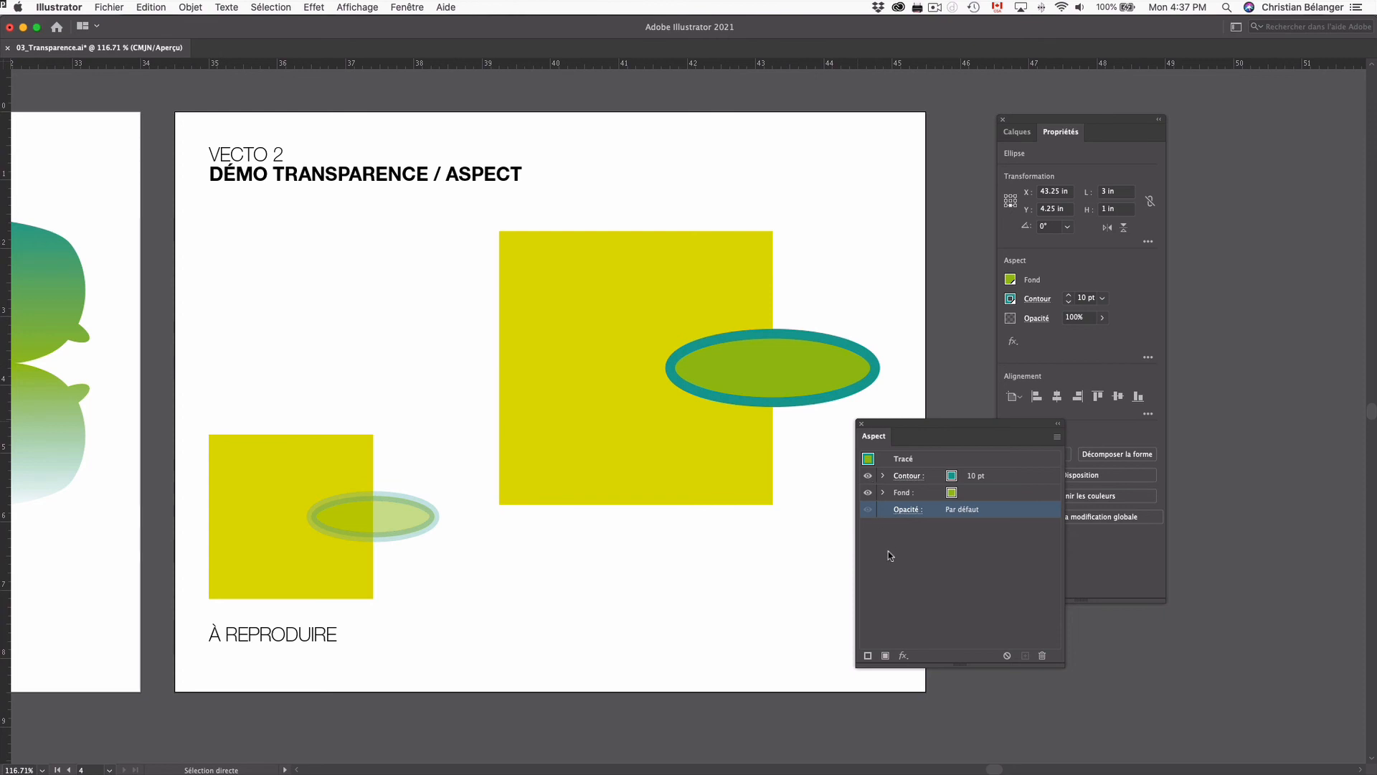
# Expand the large ellipse's Contour attributes and try a stroke opacity of 25%.
pyautogui.click(883, 476)
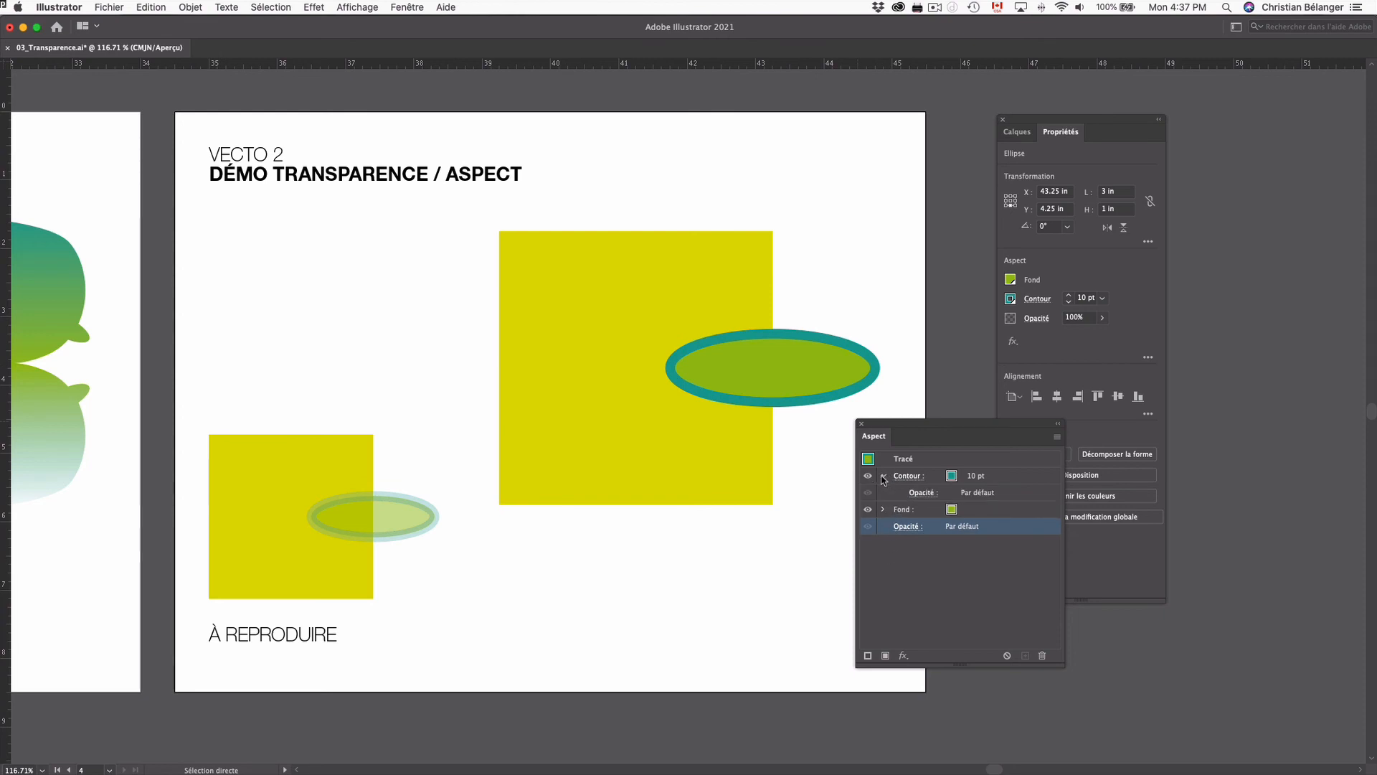
pyautogui.click(928, 495)
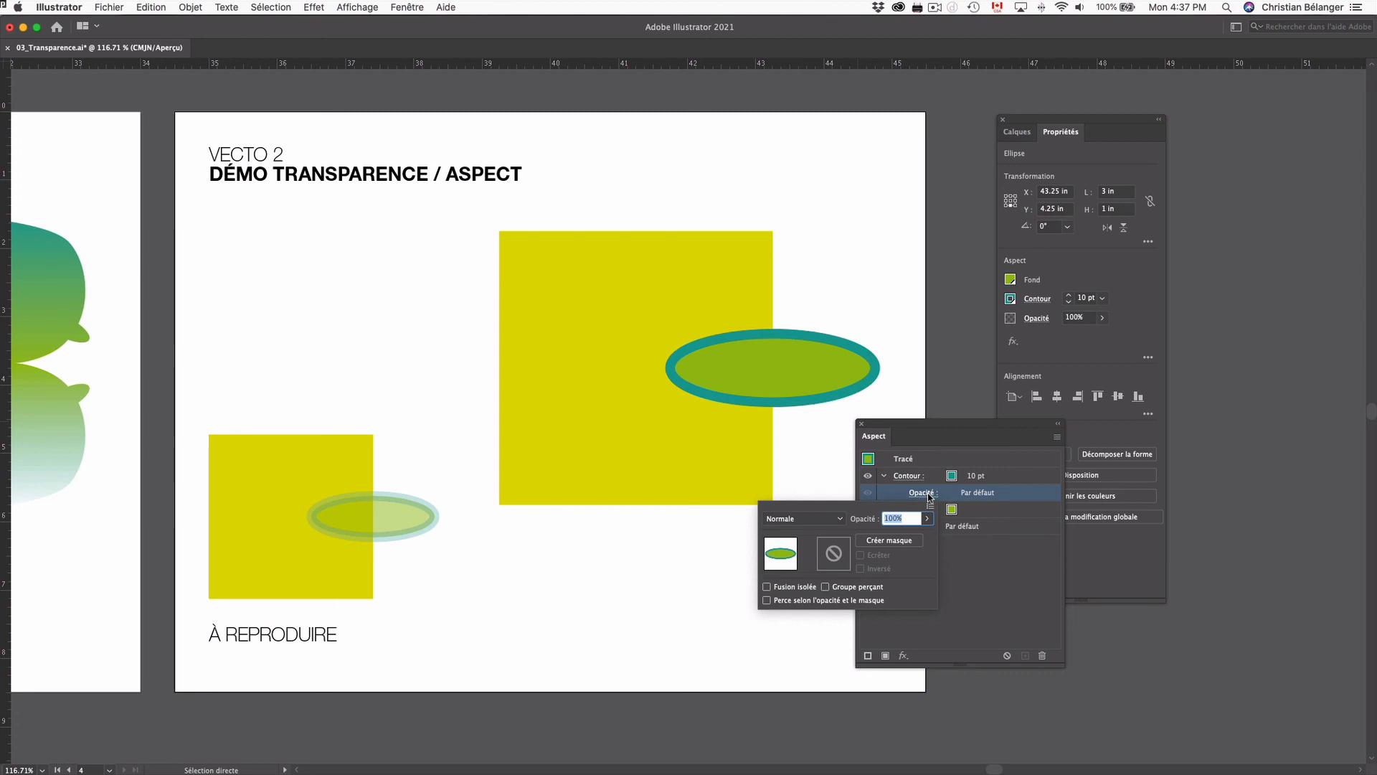
pyautogui.write('25')
pyautogui.press('Return')
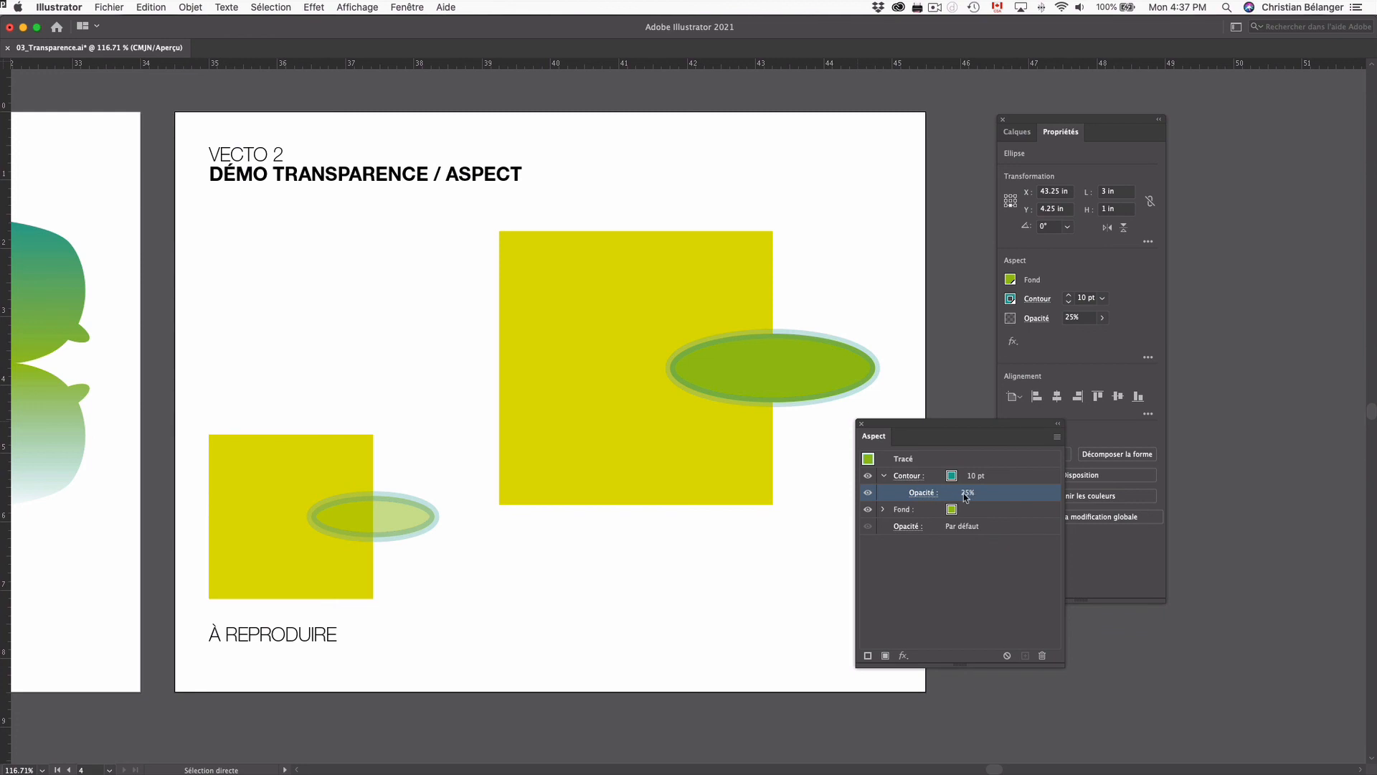
# Try the Produit blend mode at 100% opacity on the large ellipse's stroke.
pyautogui.click(921, 494)
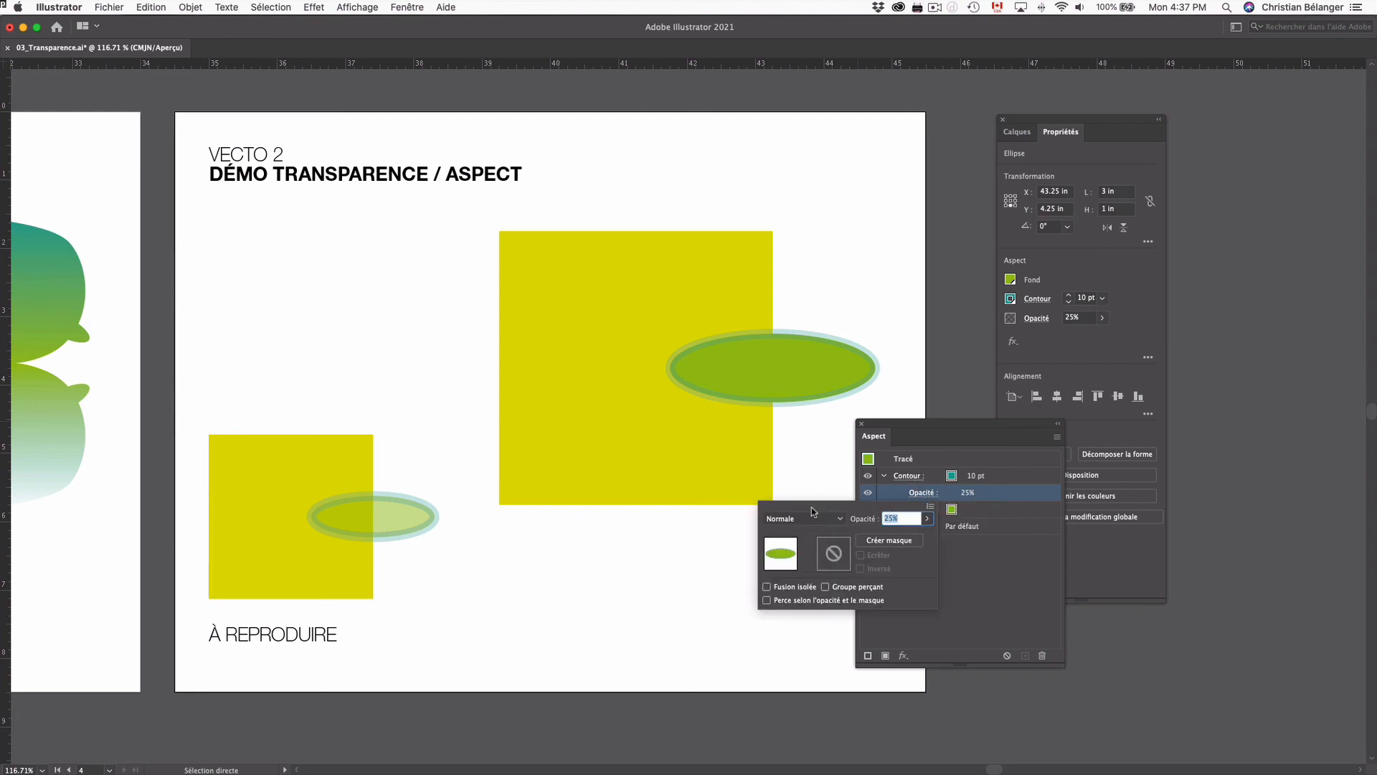
pyautogui.click(830, 517)
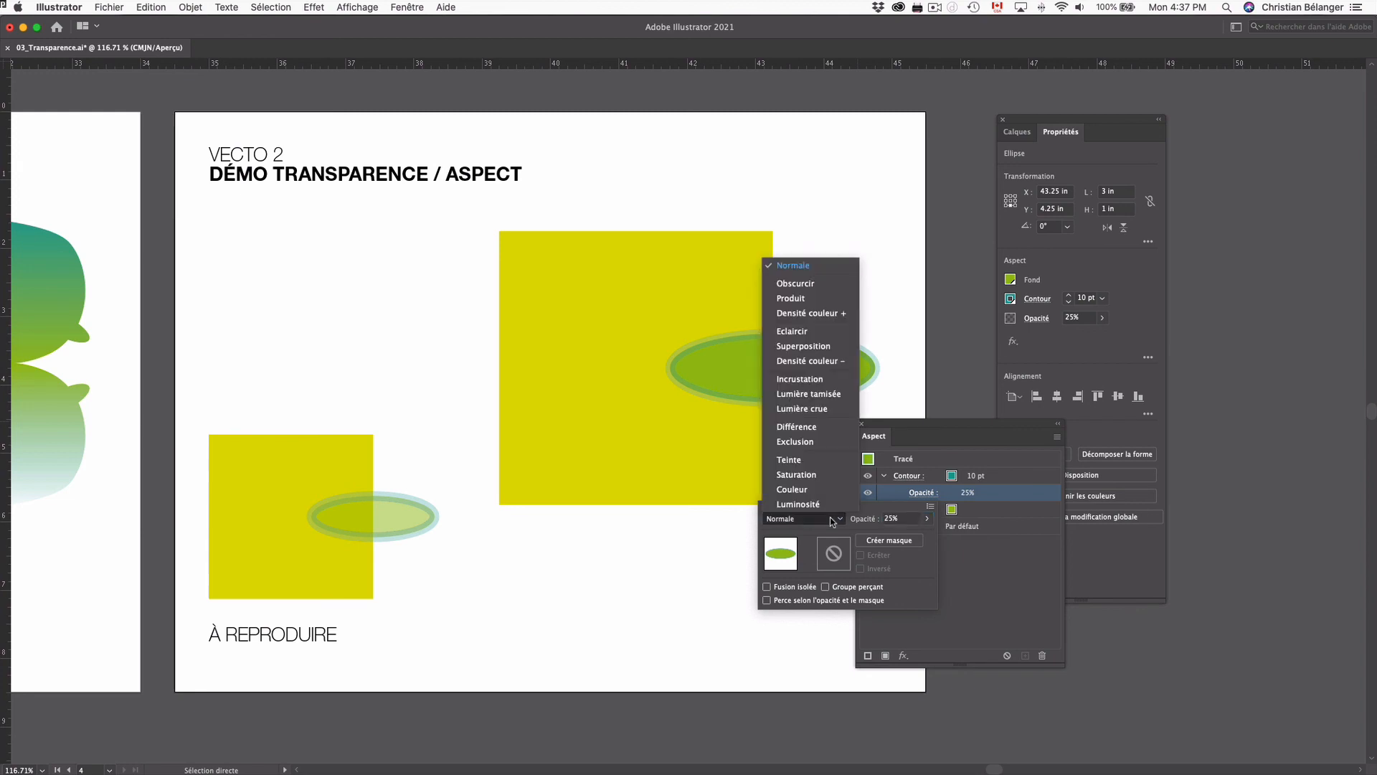
pyautogui.click(794, 297)
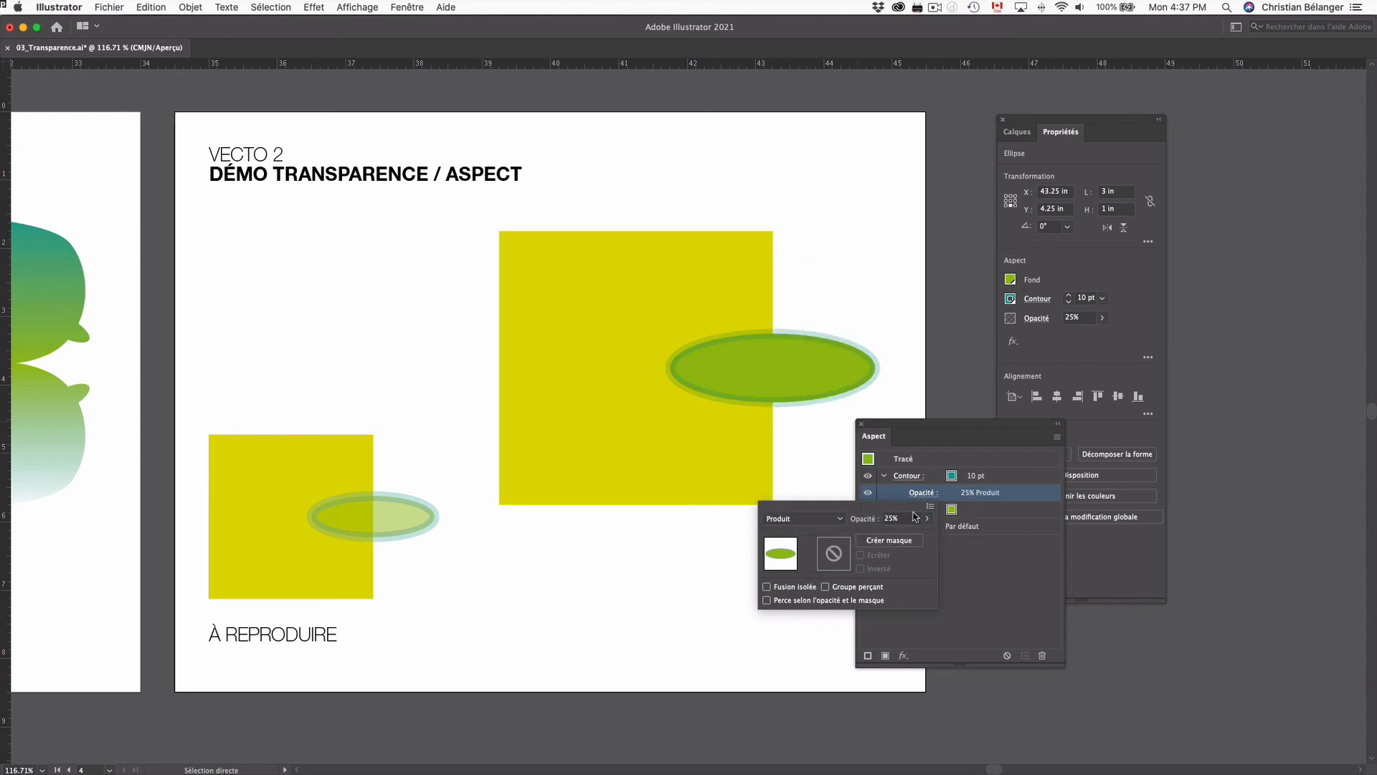
pyautogui.moveTo(916, 518); pyautogui.dragTo(847, 519)
pyautogui.write('100')
pyautogui.press('Return')
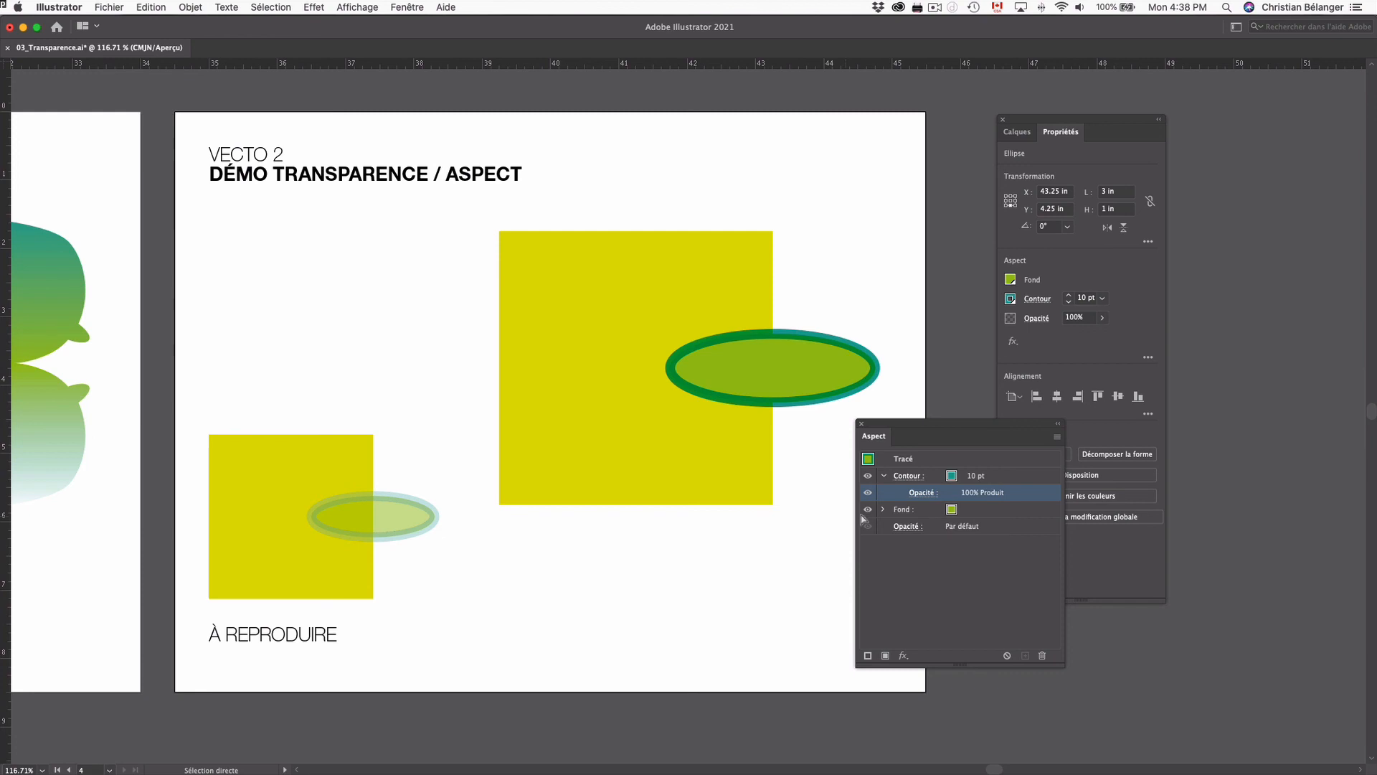
# Return the large ellipse's stroke to the Normale blend mode.
pyautogui.click(921, 493)
pyautogui.click(820, 517)
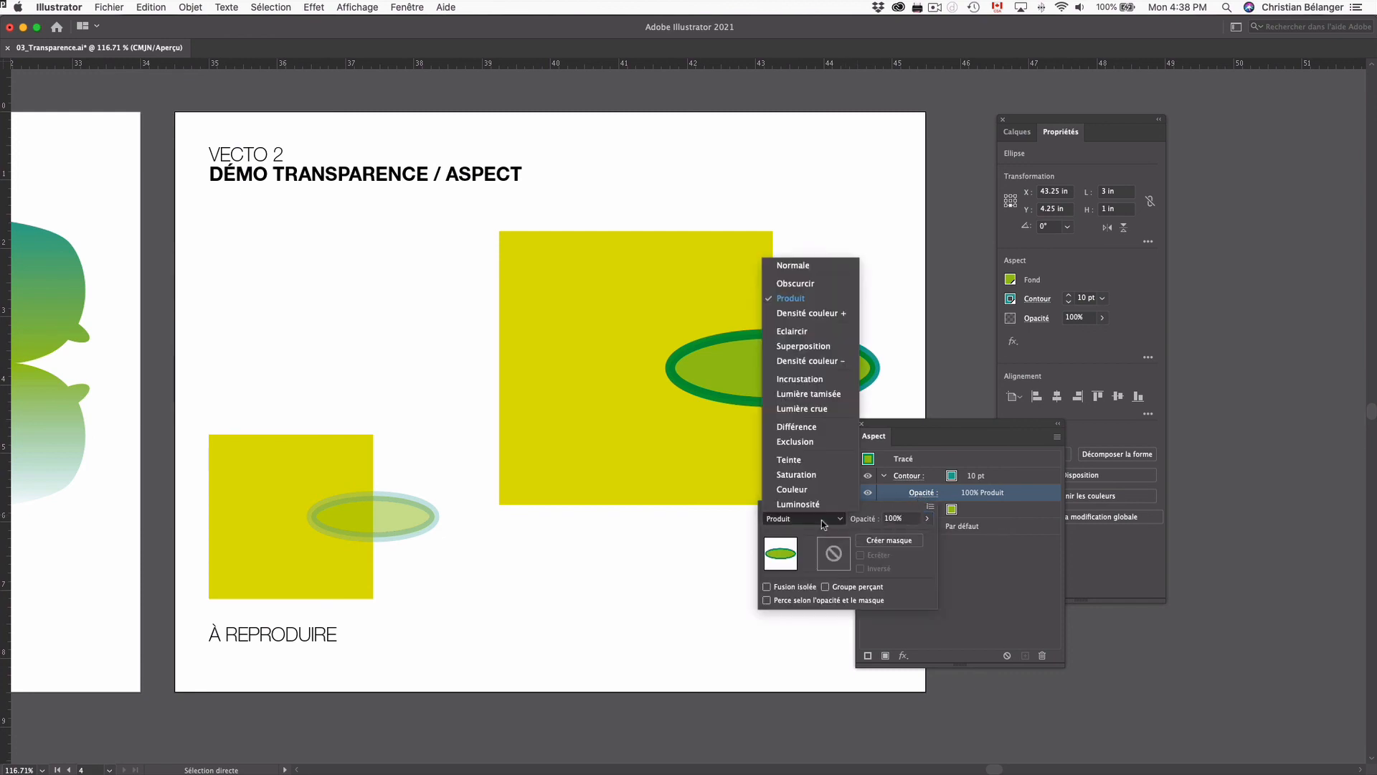
pyautogui.click(808, 264)
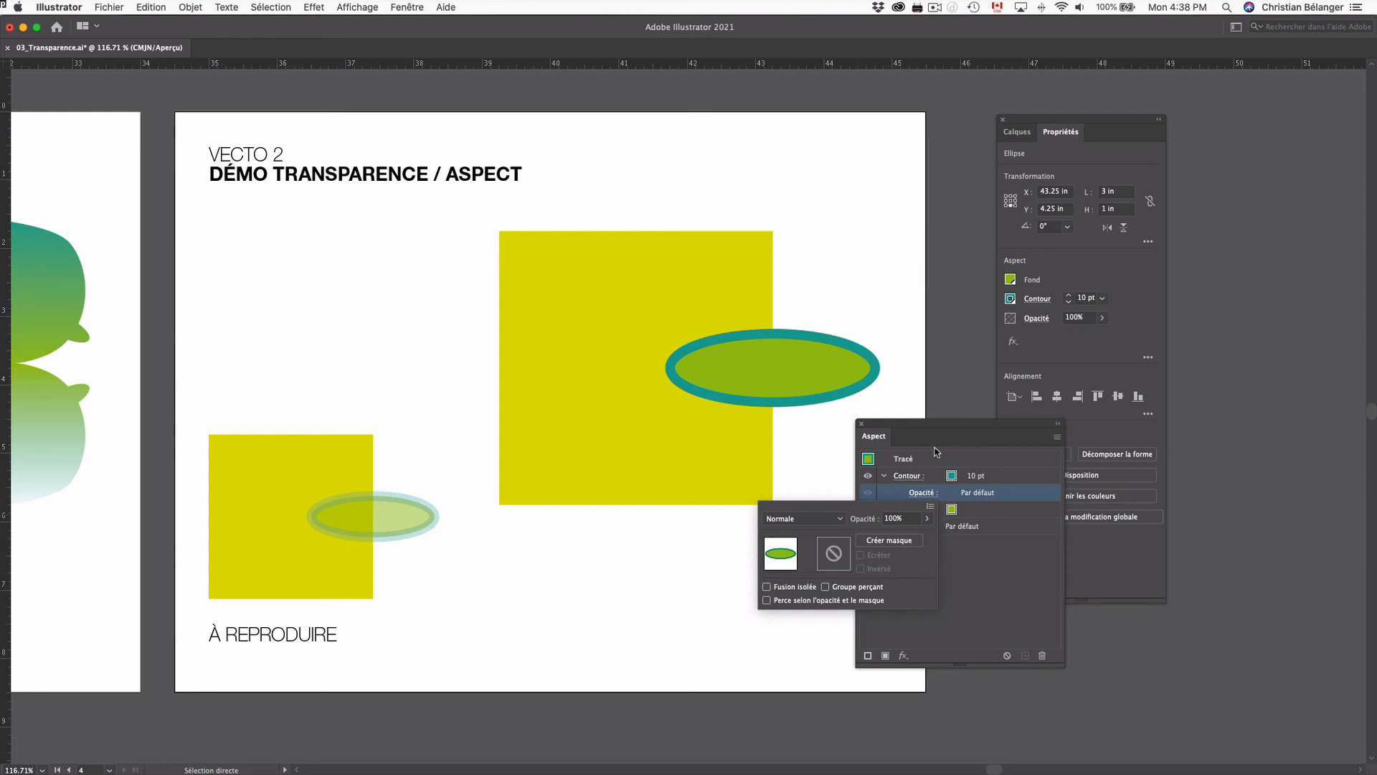
pyautogui.click(936, 475)
pyautogui.press('cmd+z')
pyautogui.press('cmd+shift+z')
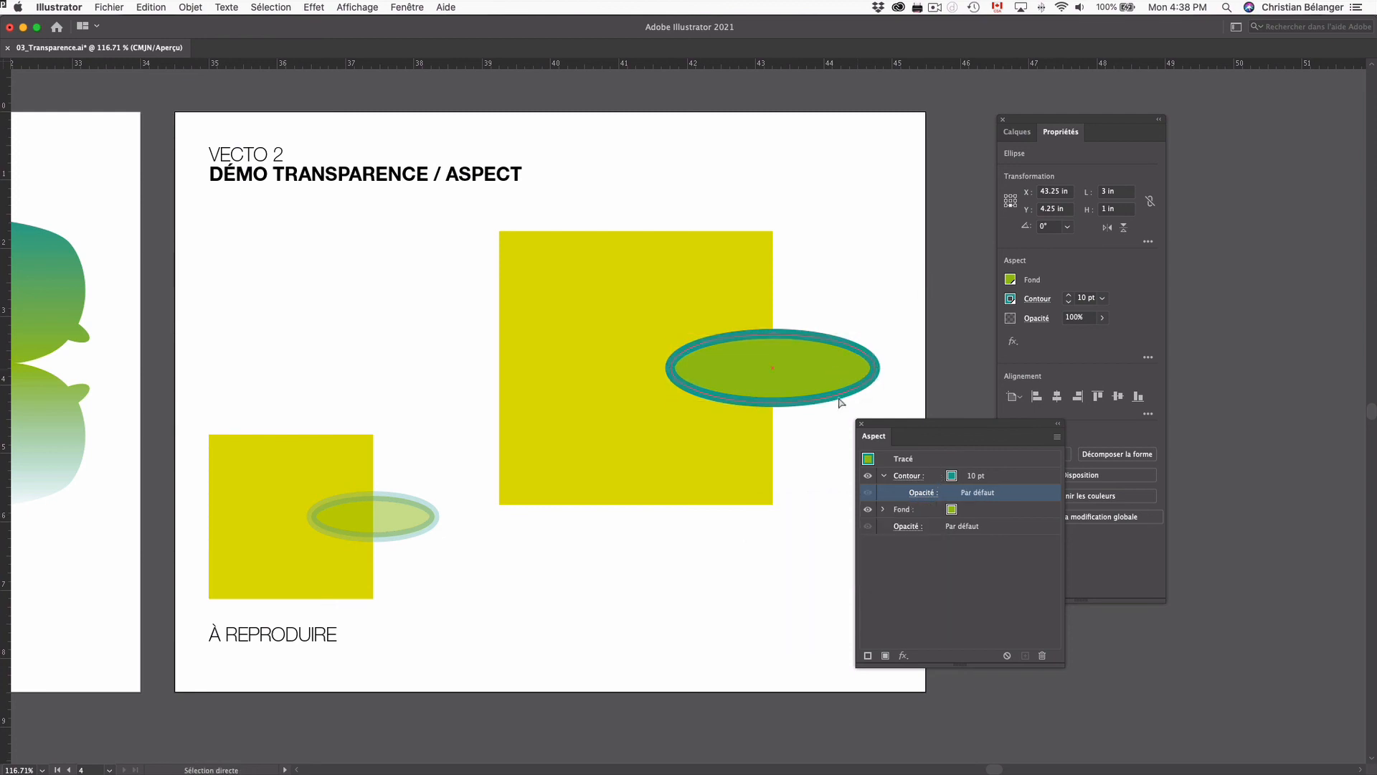
# Expand the large ellipse's Fond attributes, try a fill opacity of 50%, and undo it.
pyautogui.click(884, 511)
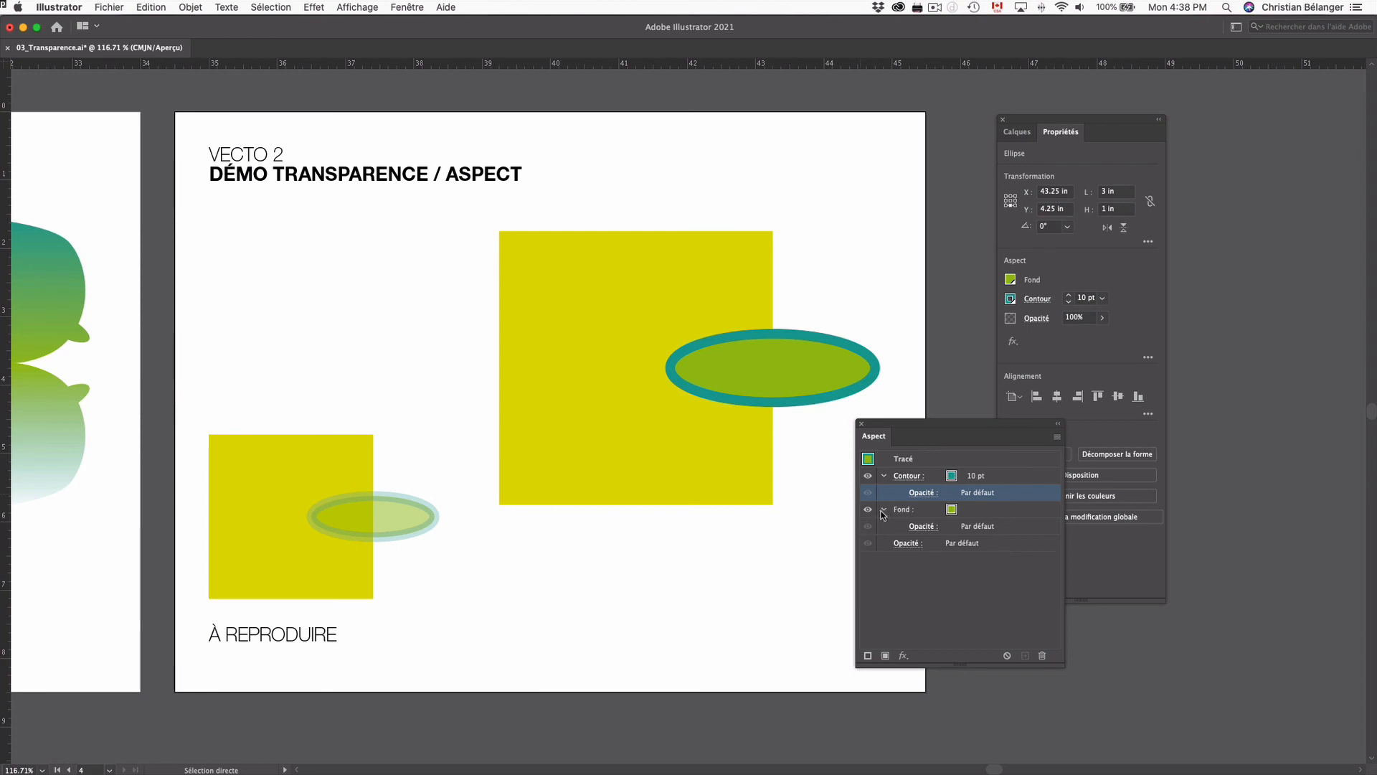
pyautogui.click(923, 529)
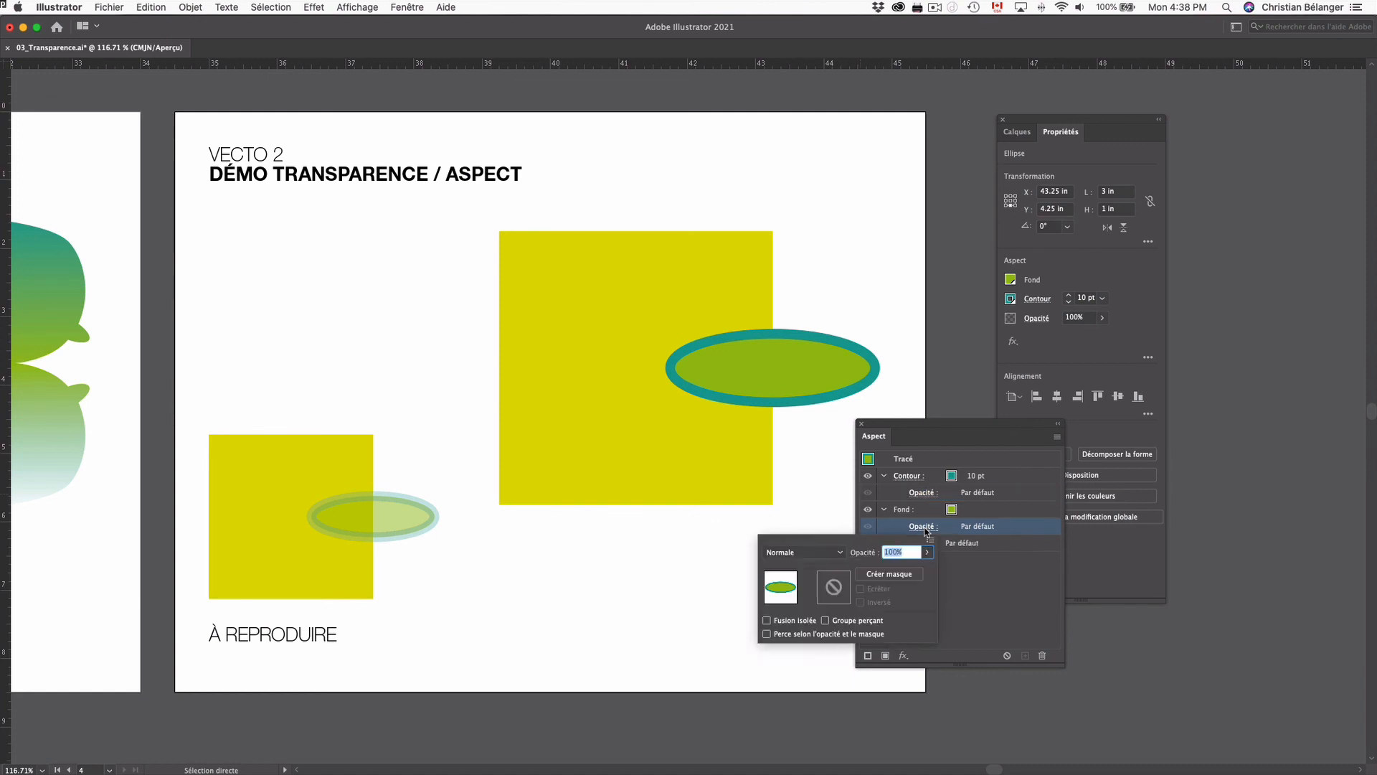
pyautogui.write('50')
pyautogui.press('Return')
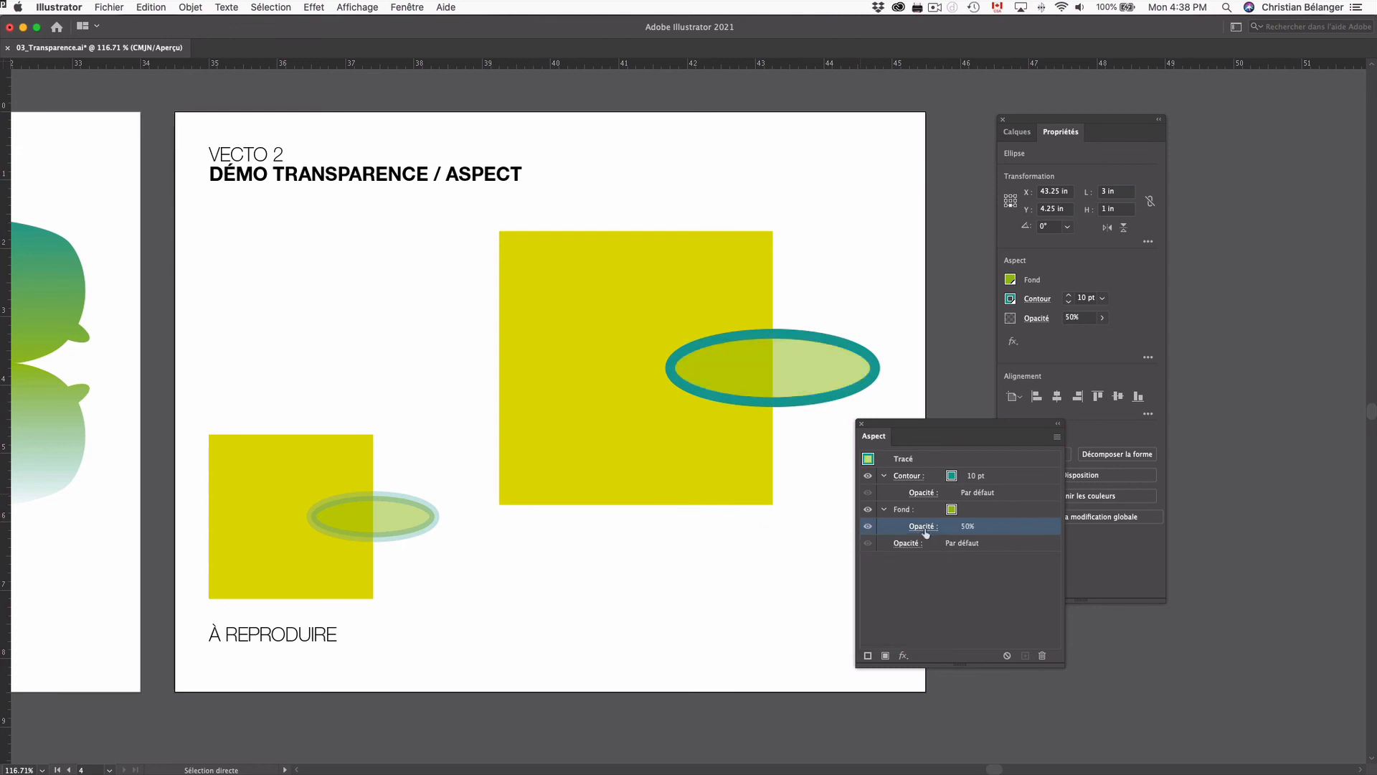
pyautogui.press('super+z')
# Apply the Couleur blend mode to the large ellipse's fill only.
pyautogui.click(924, 531)
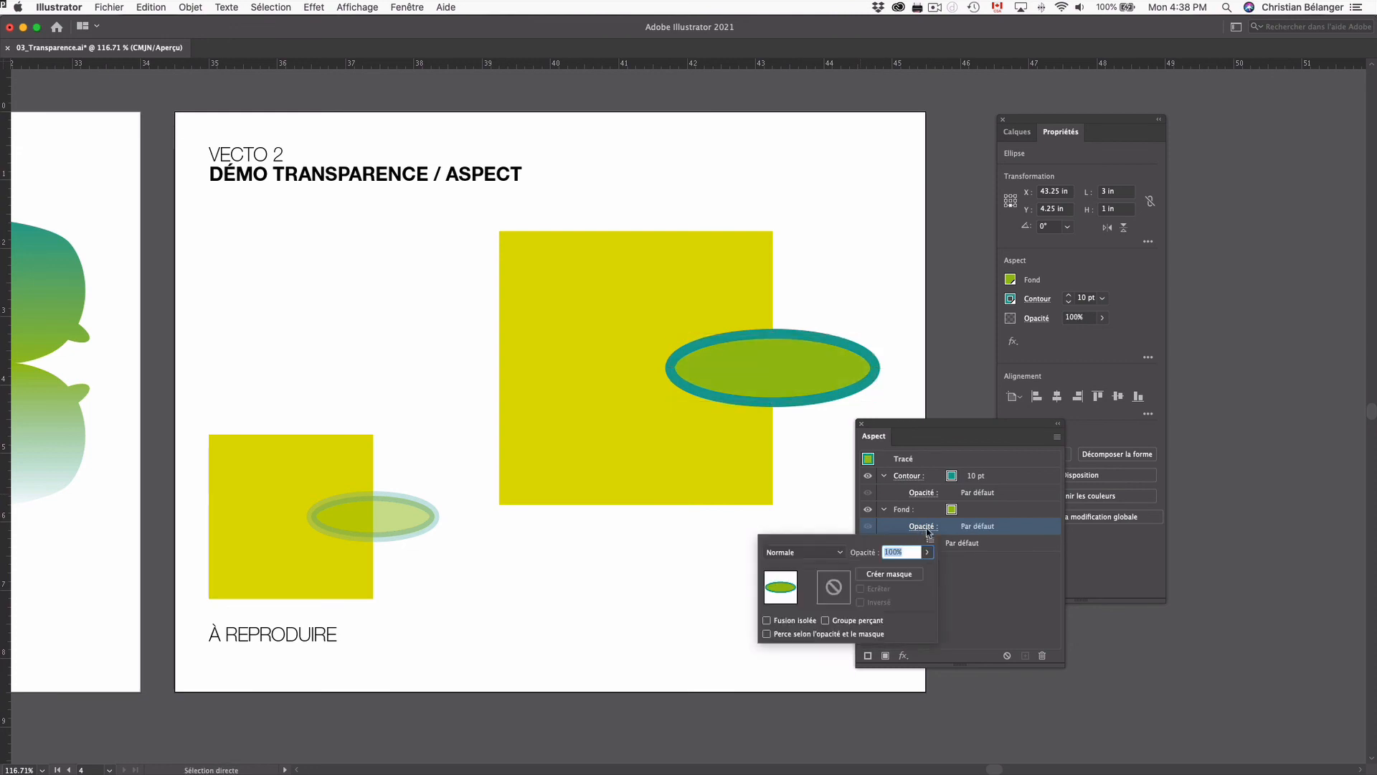
pyautogui.click(838, 553)
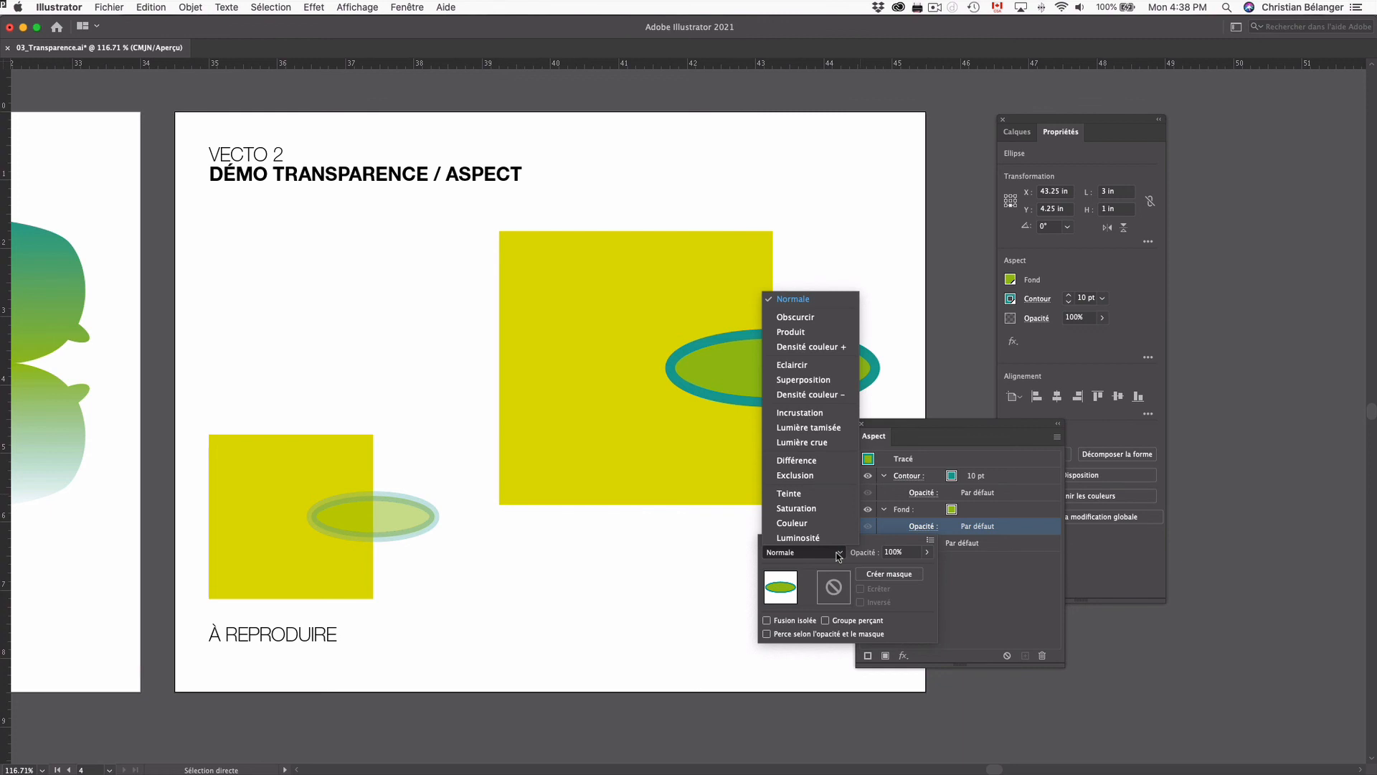
pyautogui.click(802, 525)
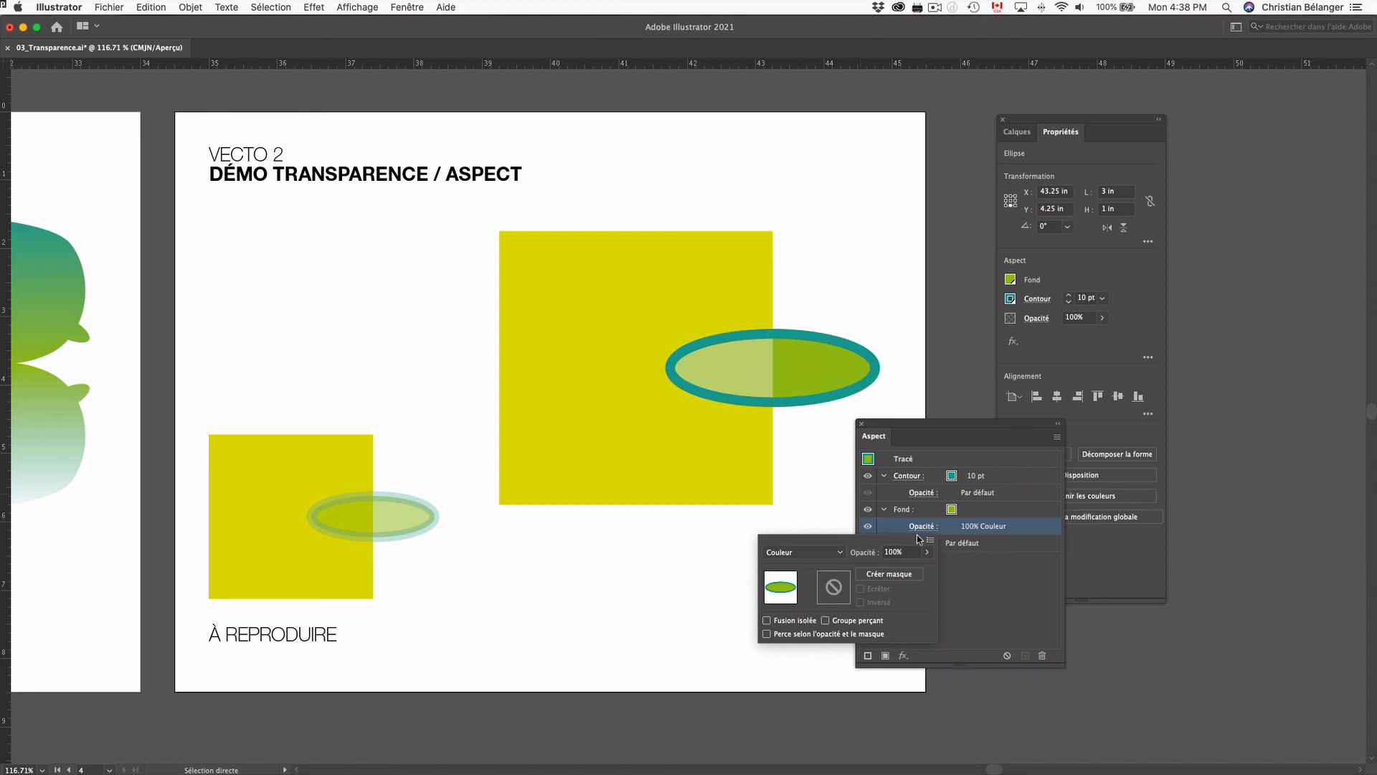
pyautogui.click(962, 606)
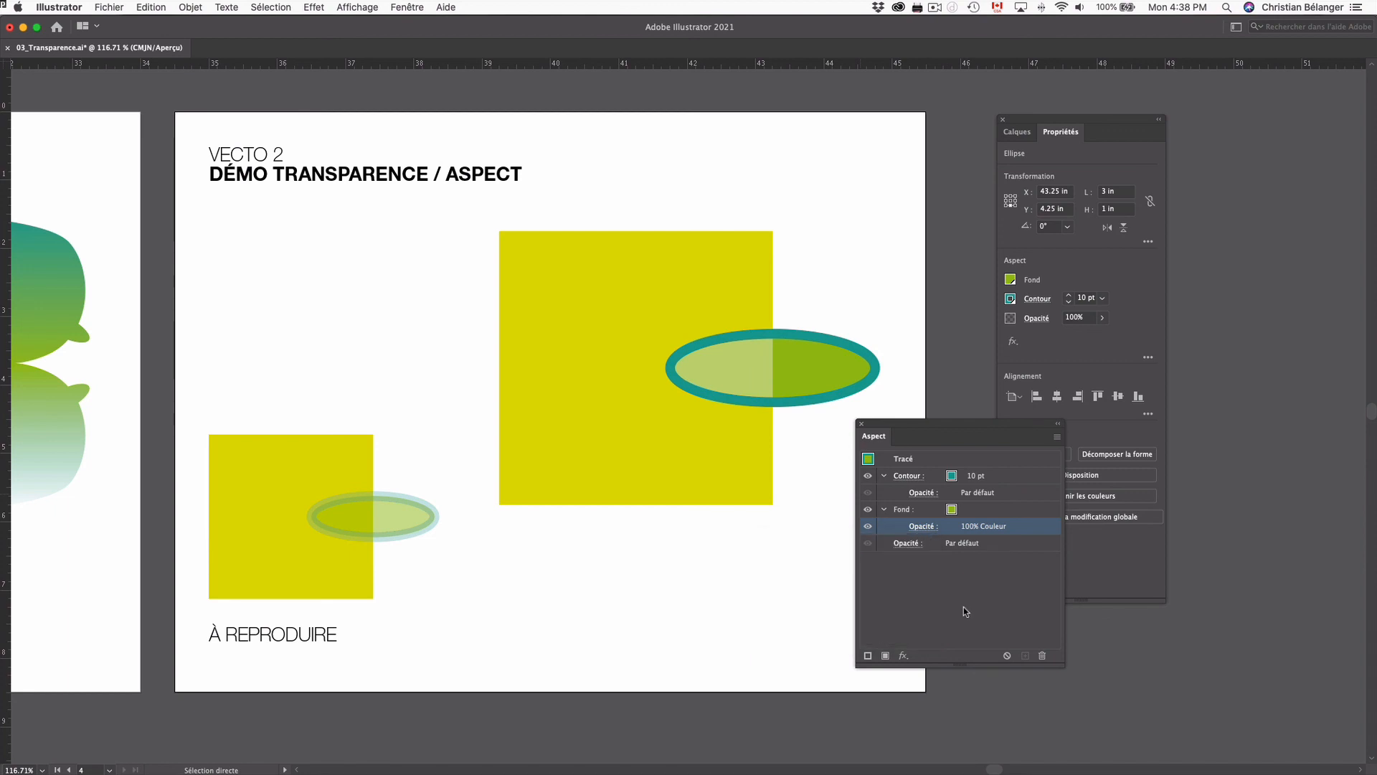